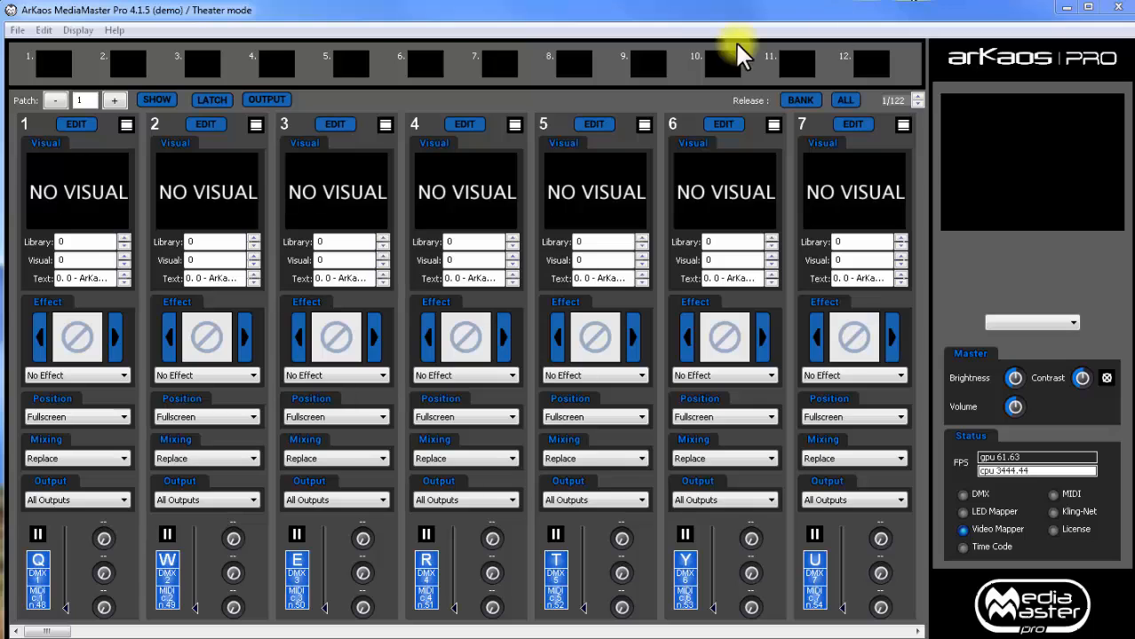
Review the application mode and the output display settings in the preferences.
click(20, 30)
click(41, 50)
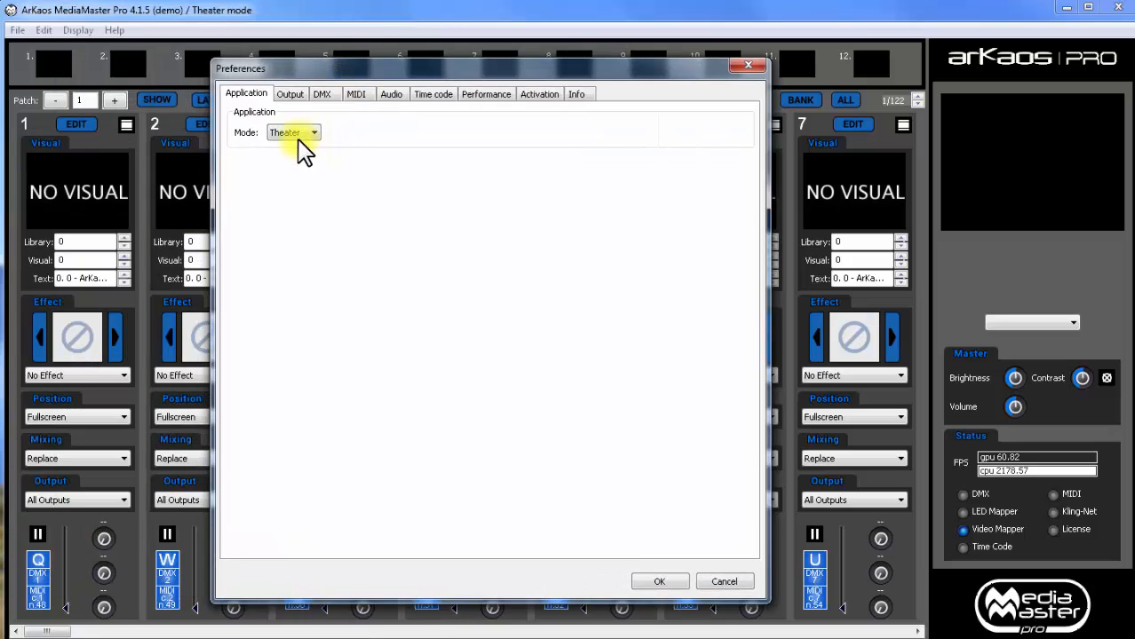
click(293, 94)
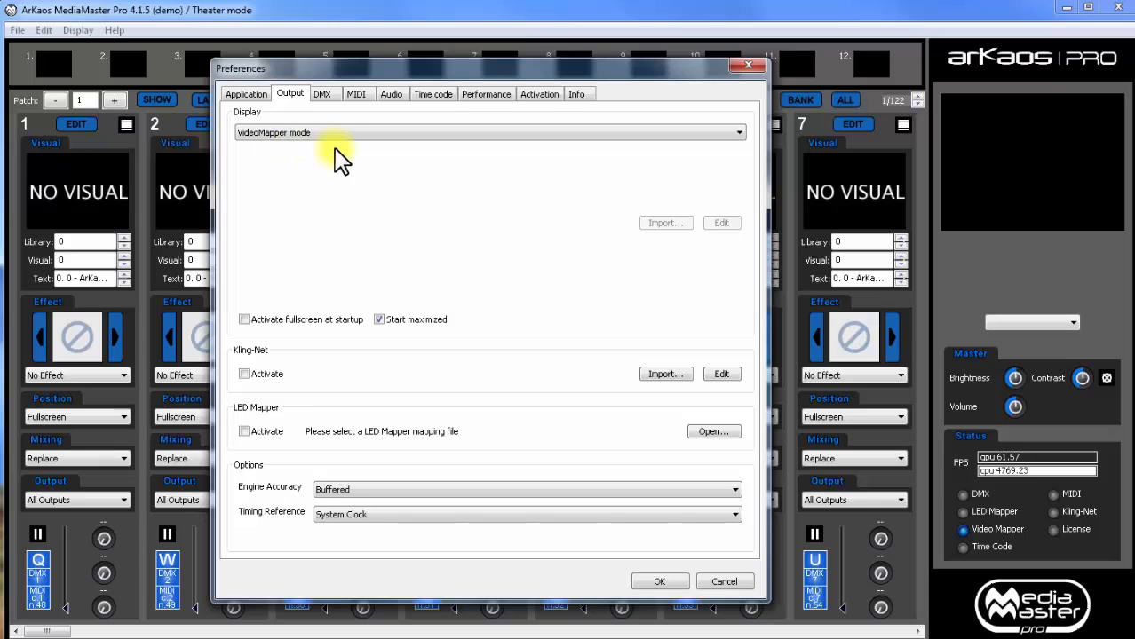
click(659, 582)
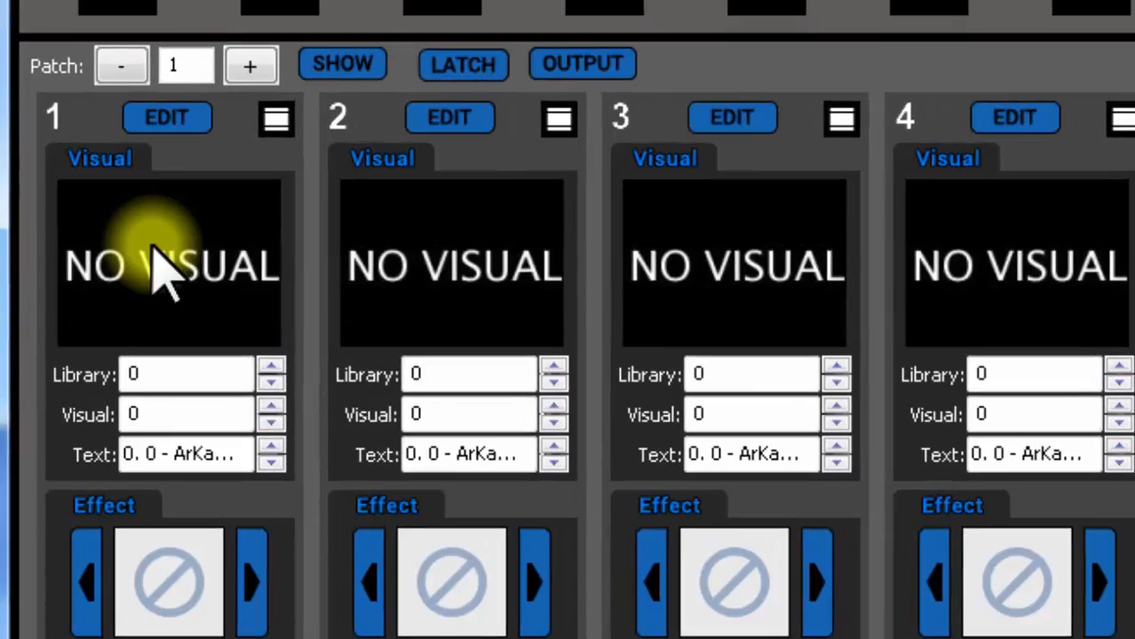
Look through the 000_SD, 001_HD and 002_LED library folders and assign visual 002 from 000_SD to the first layer.
double_click(163, 271)
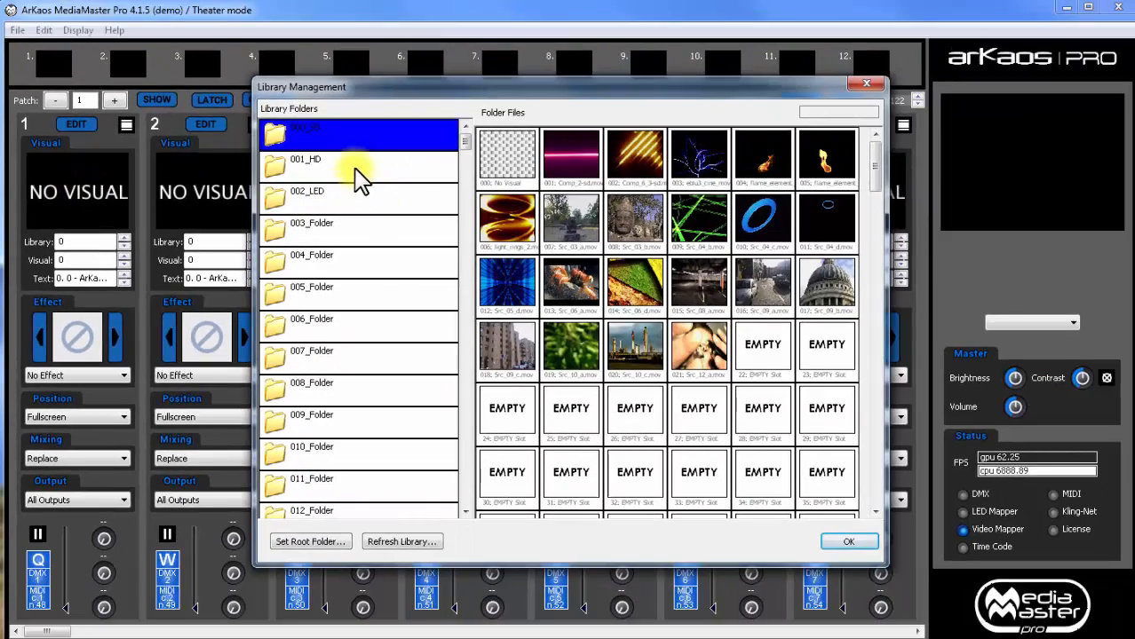
click(802, 236)
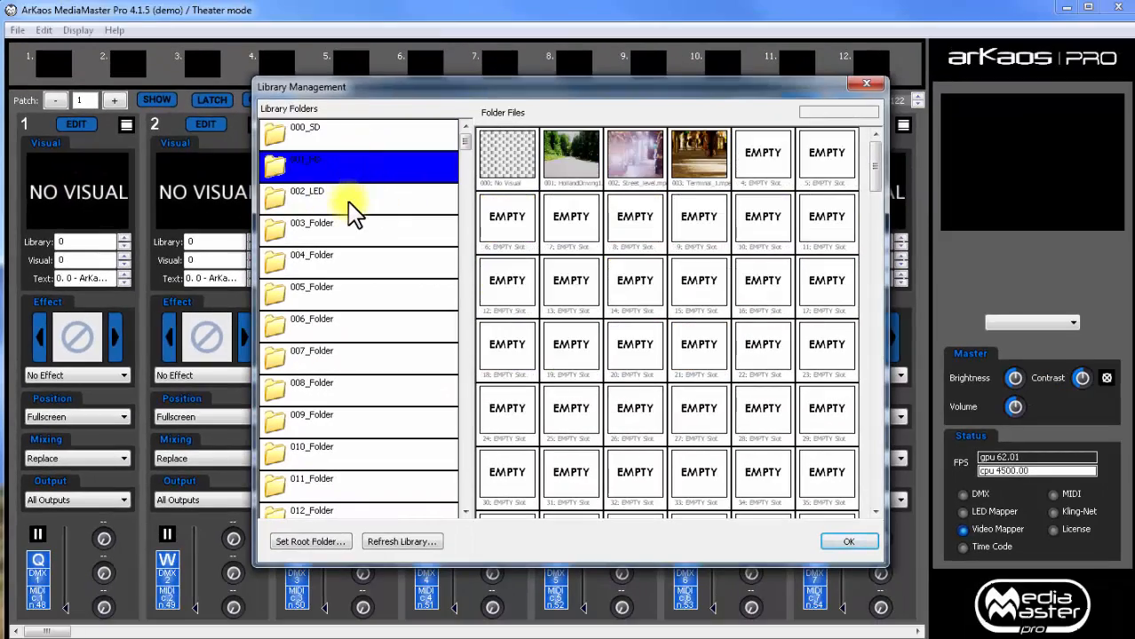
click(349, 202)
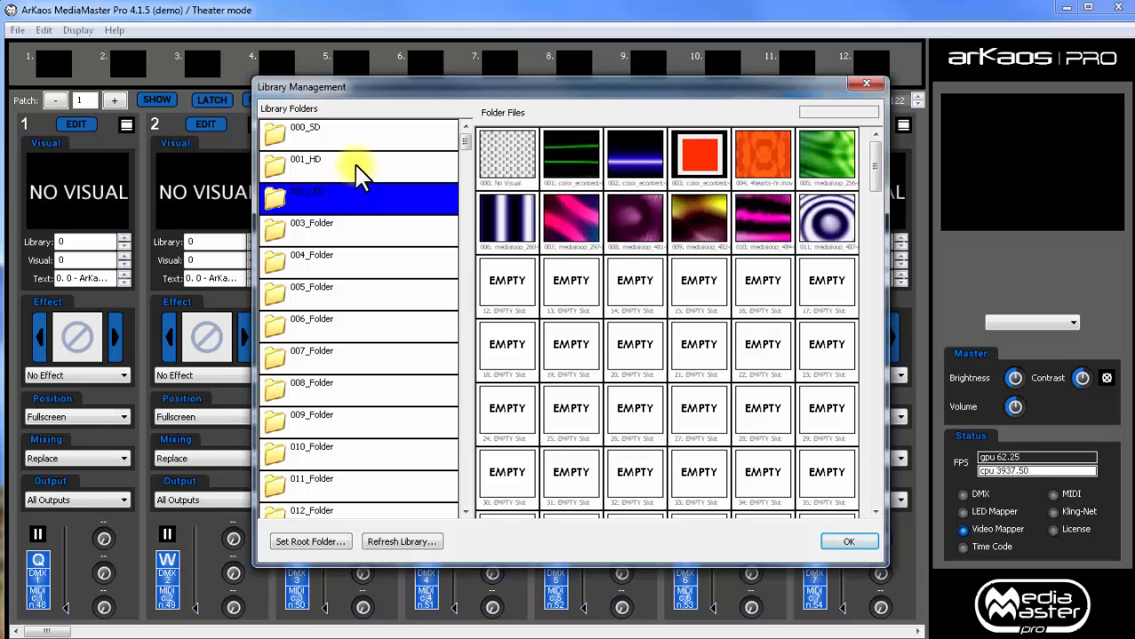
click(360, 170)
click(358, 141)
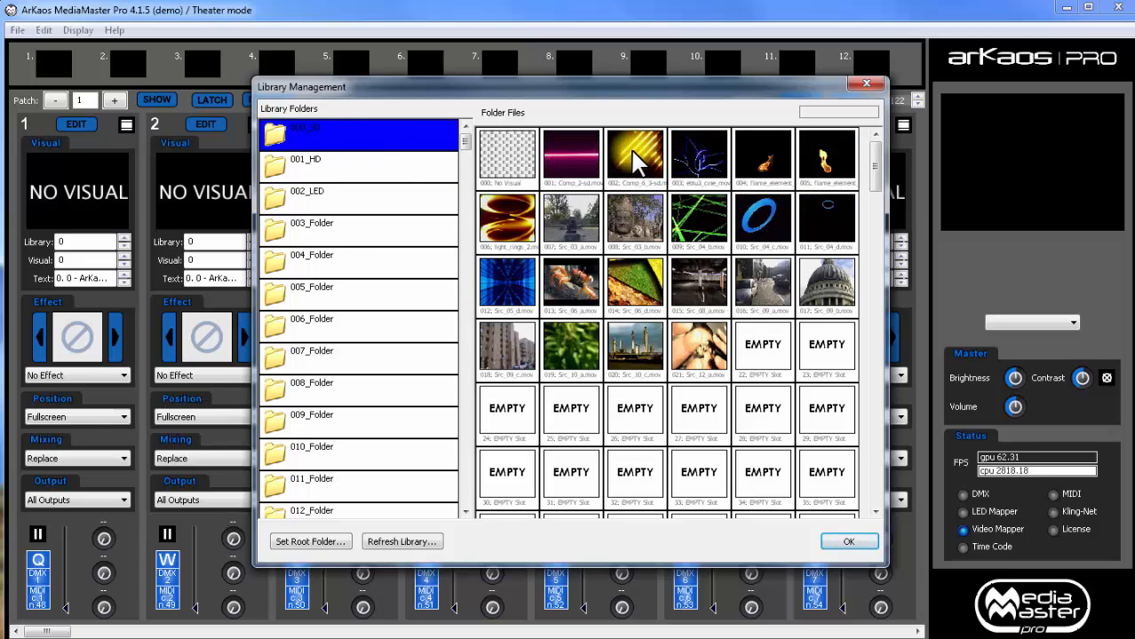
drag(635, 160, 115, 204)
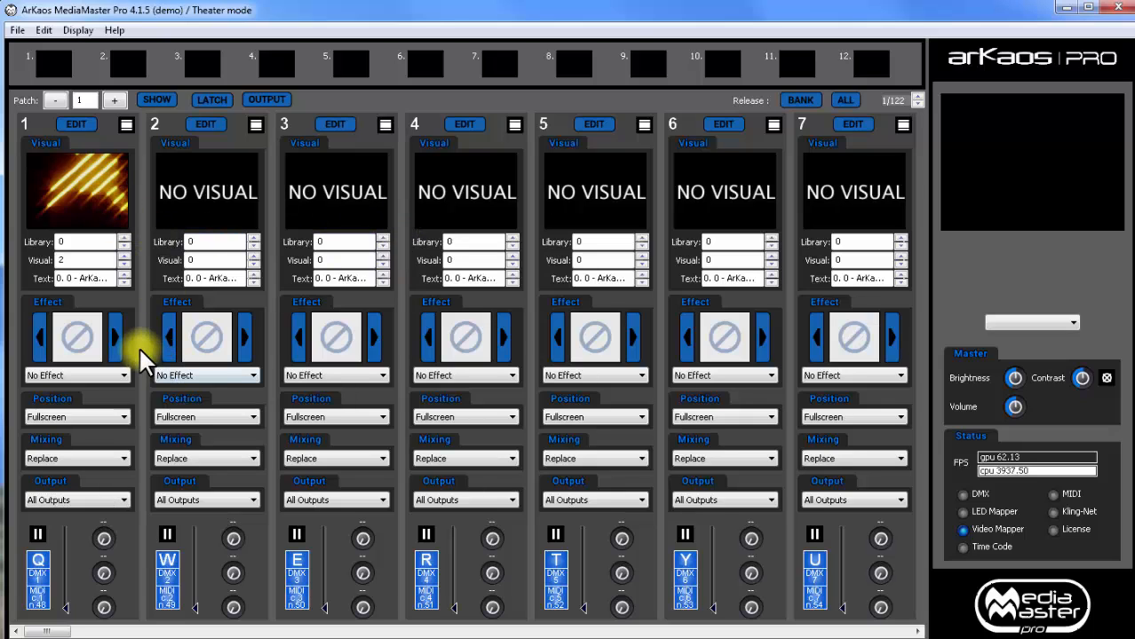
Examine the effect, position, mixing and output choices offered for the first layer without changing any of them.
click(124, 375)
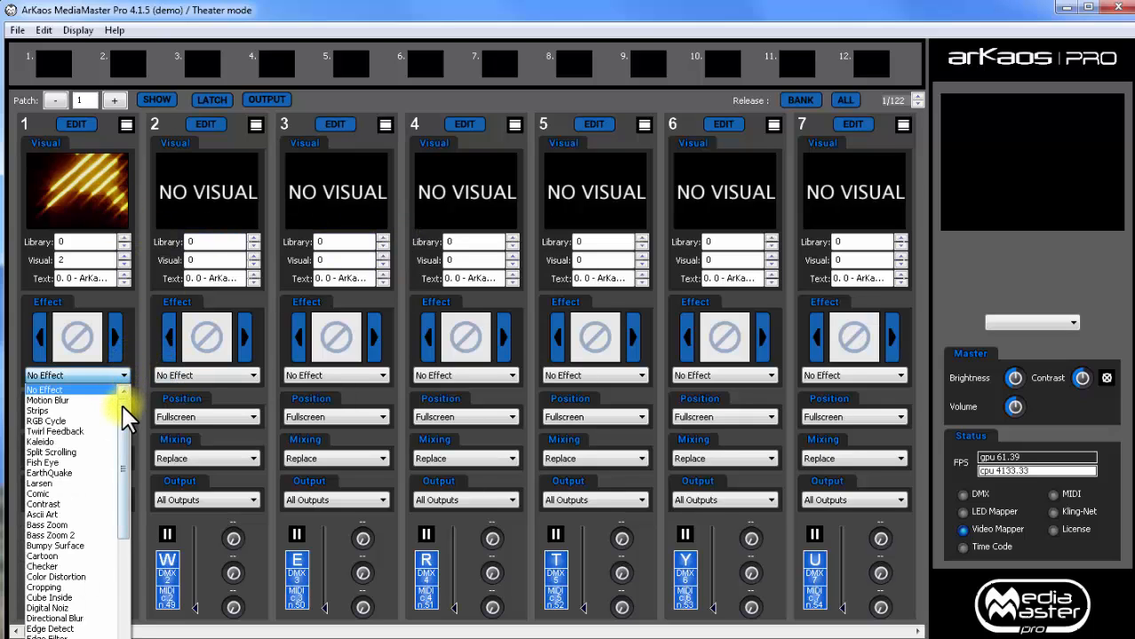
scroll(125, 408, down, 6)
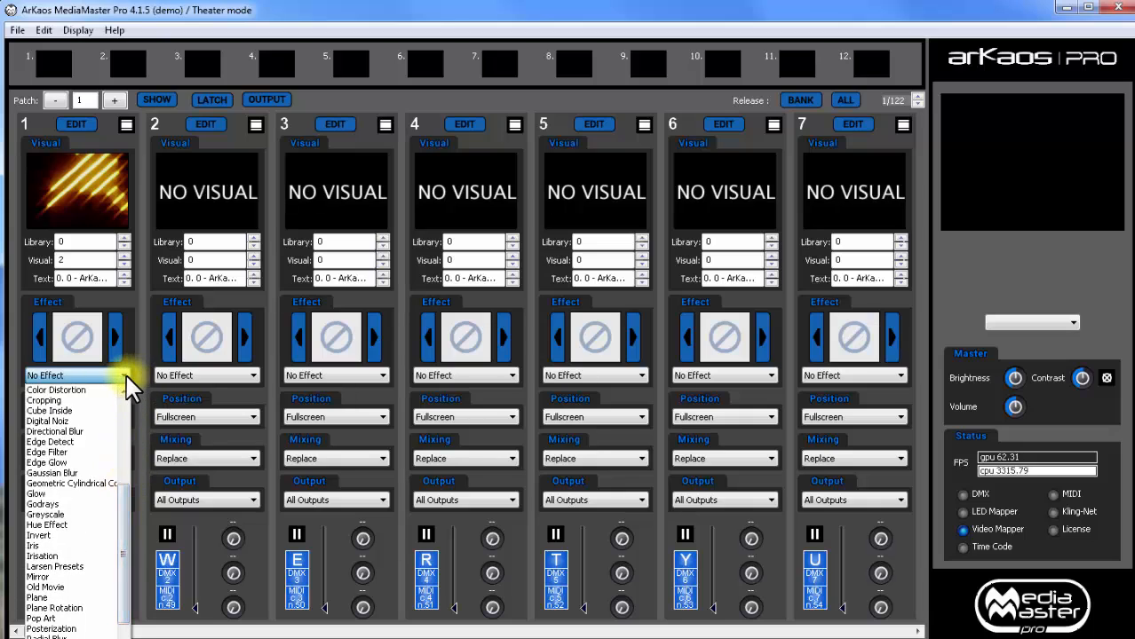
click(127, 376)
click(124, 417)
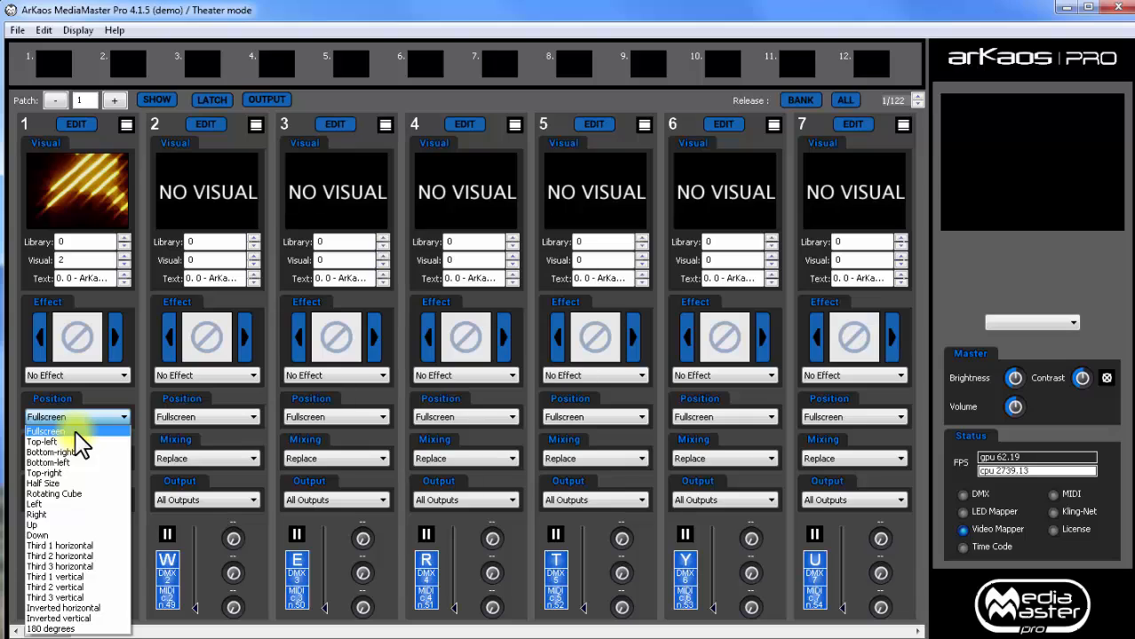
click(112, 397)
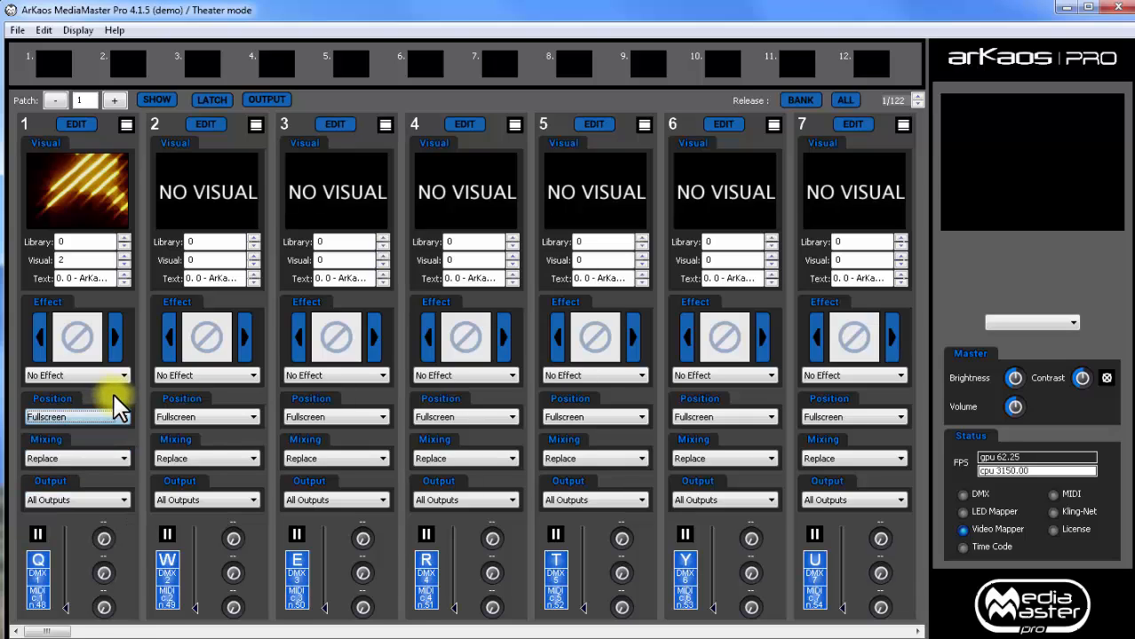
click(123, 456)
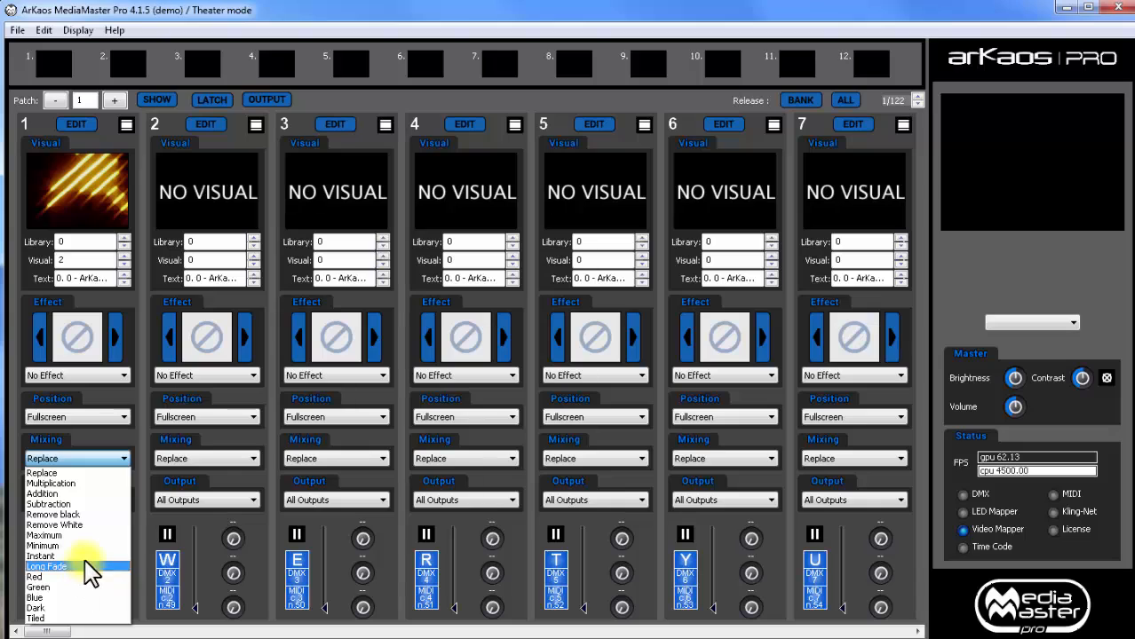
click(120, 432)
click(117, 499)
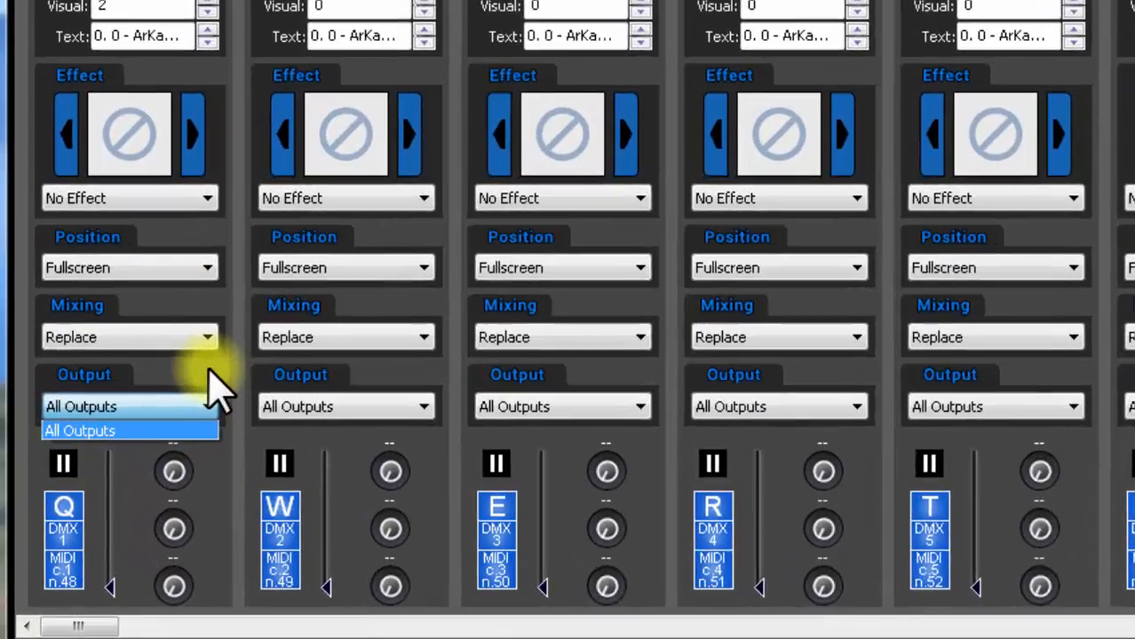
click(210, 373)
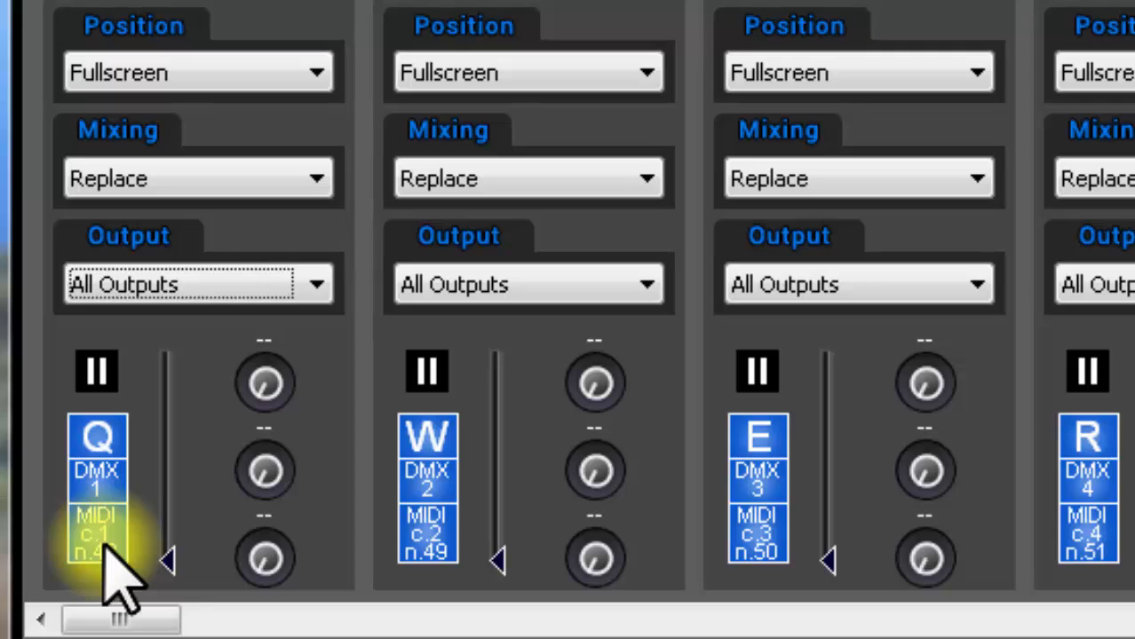
Raise the first layer's intensity fader to full and open that layer's visual preset parameters.
drag(169, 558, 177, 330)
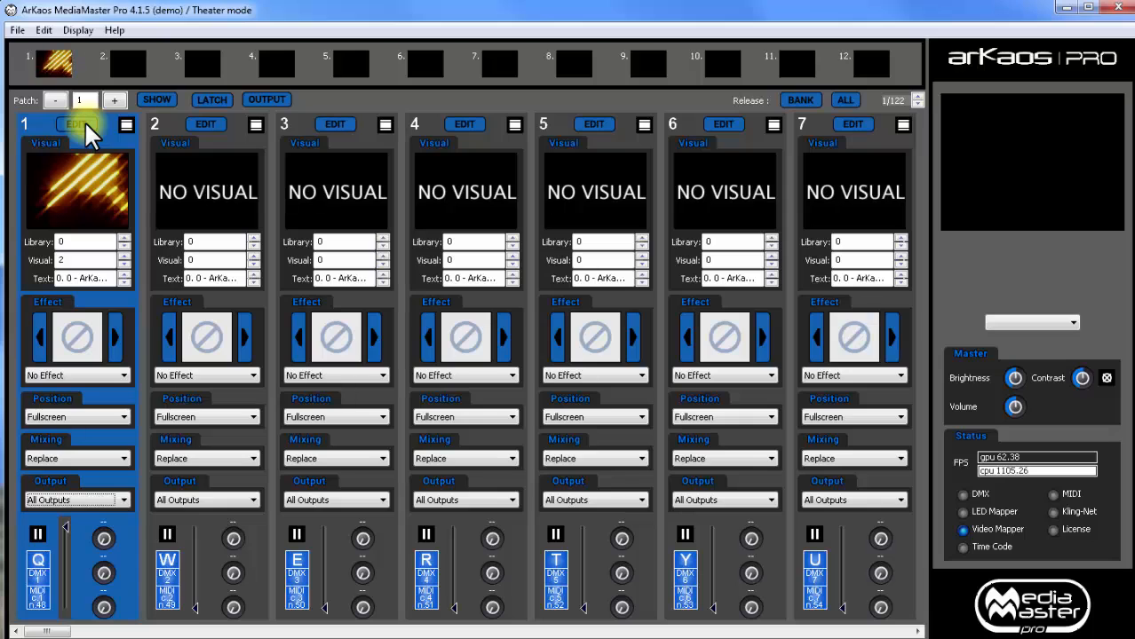
click(84, 123)
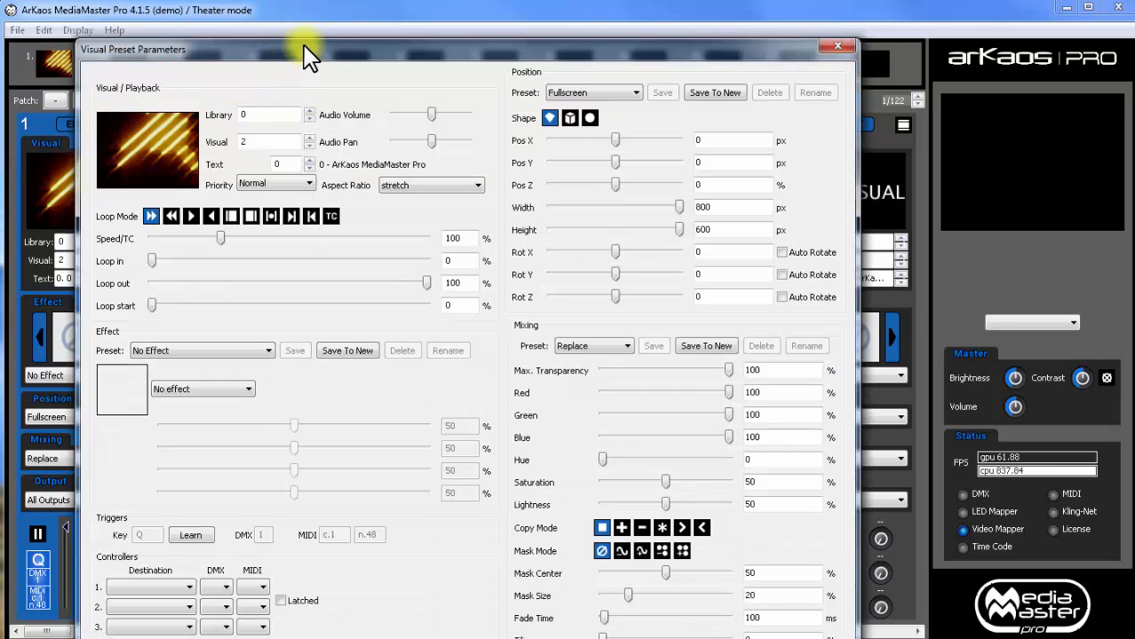
drag(303, 26, 303, 20)
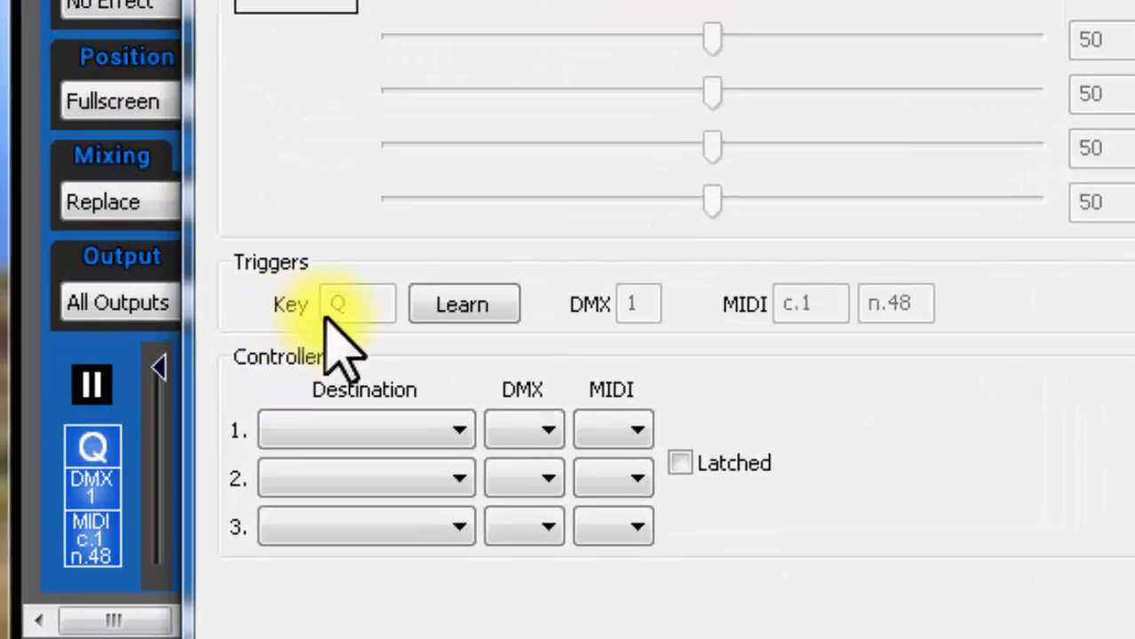
Learn Q as the trigger key for the first layer's visual preset.
click(485, 283)
key(q)
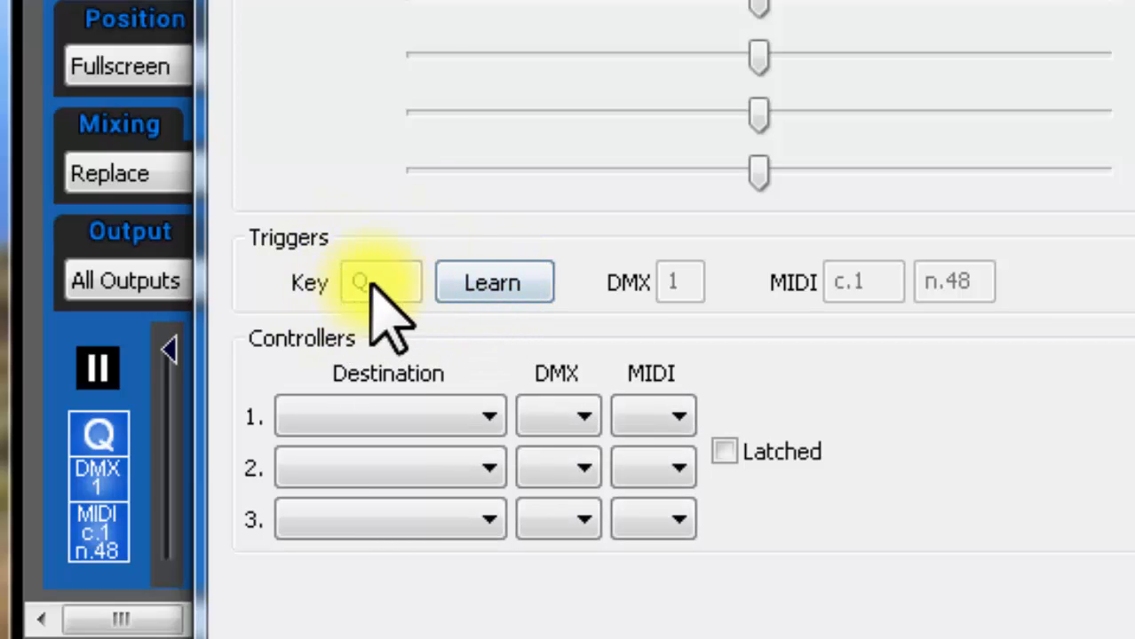
Examine the destination and DMX channel choices for controller 1, plus the position preset settings of the first layer.
click(480, 415)
scroll(478, 414, down, 4)
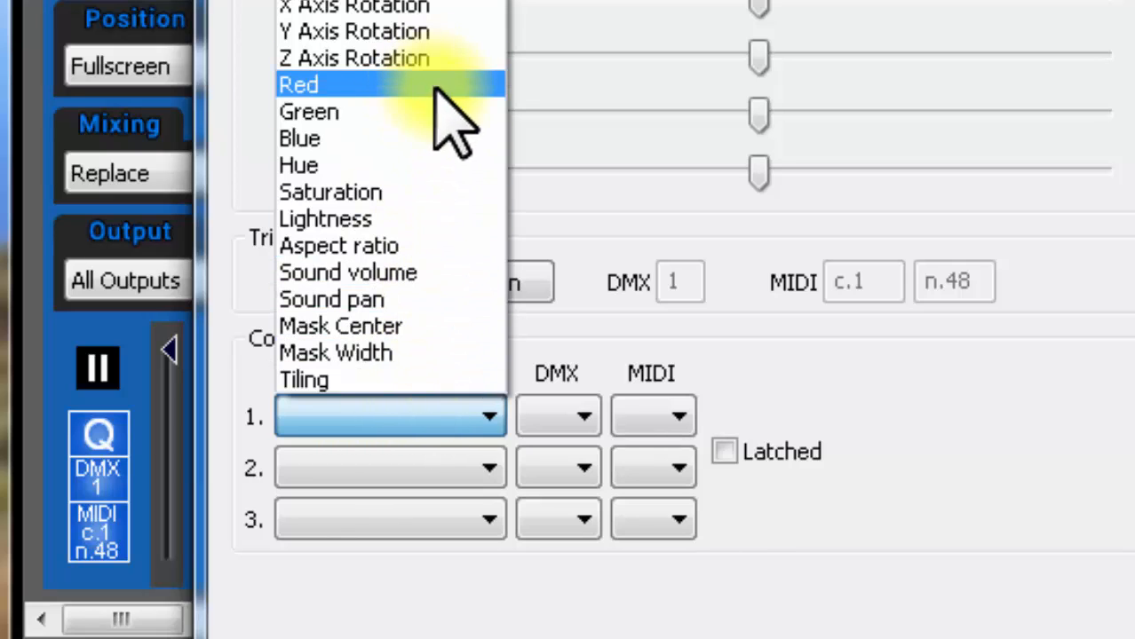
click(551, 333)
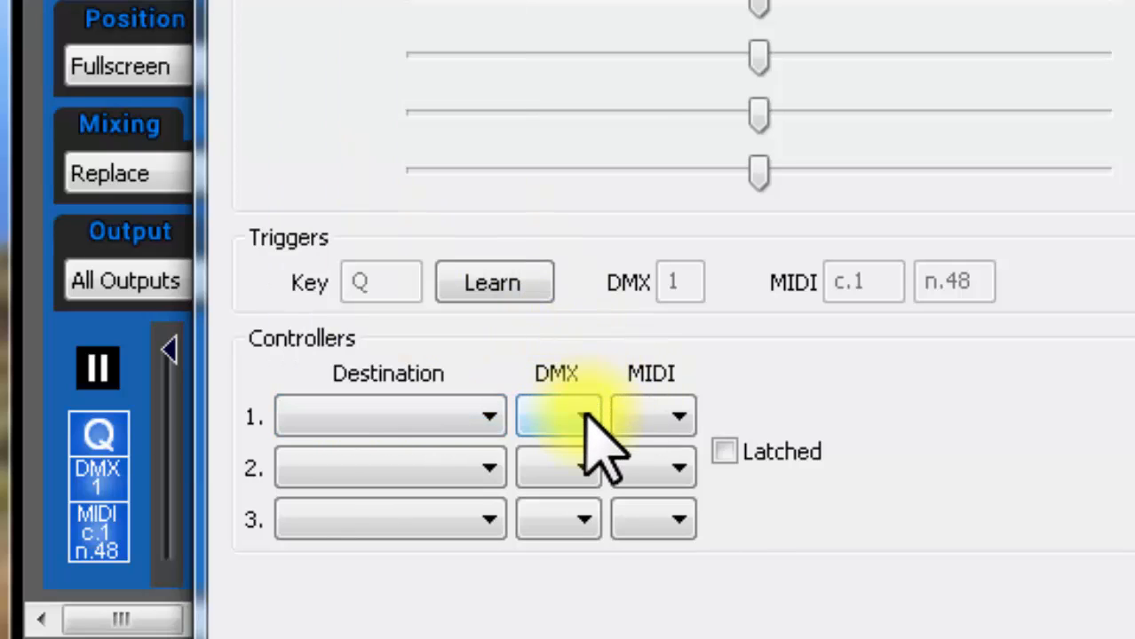
click(585, 411)
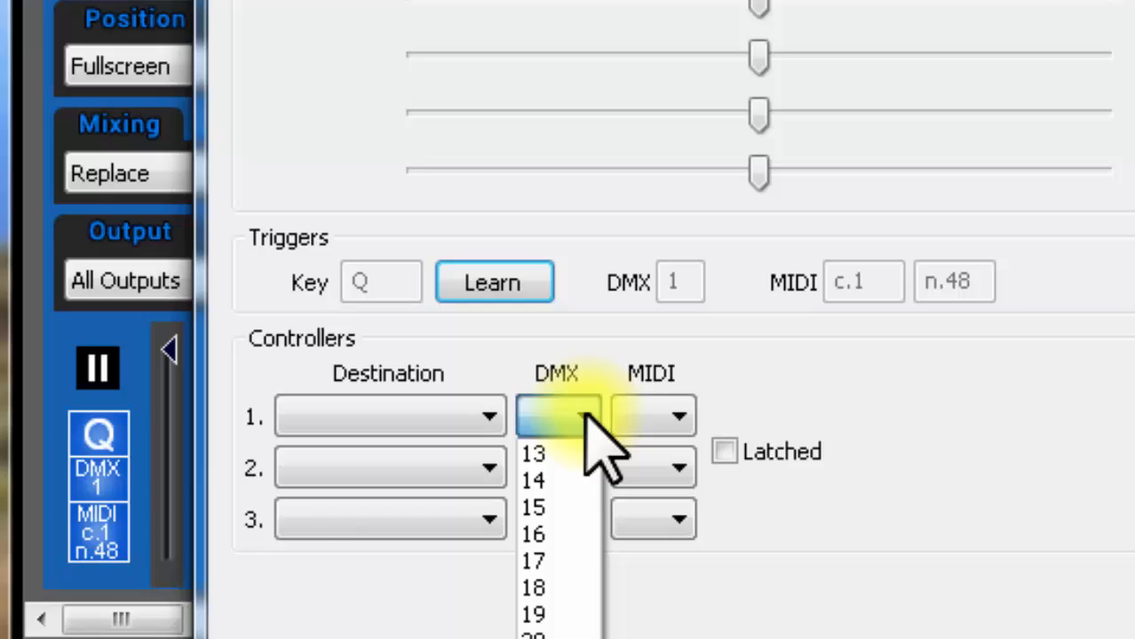
click(577, 352)
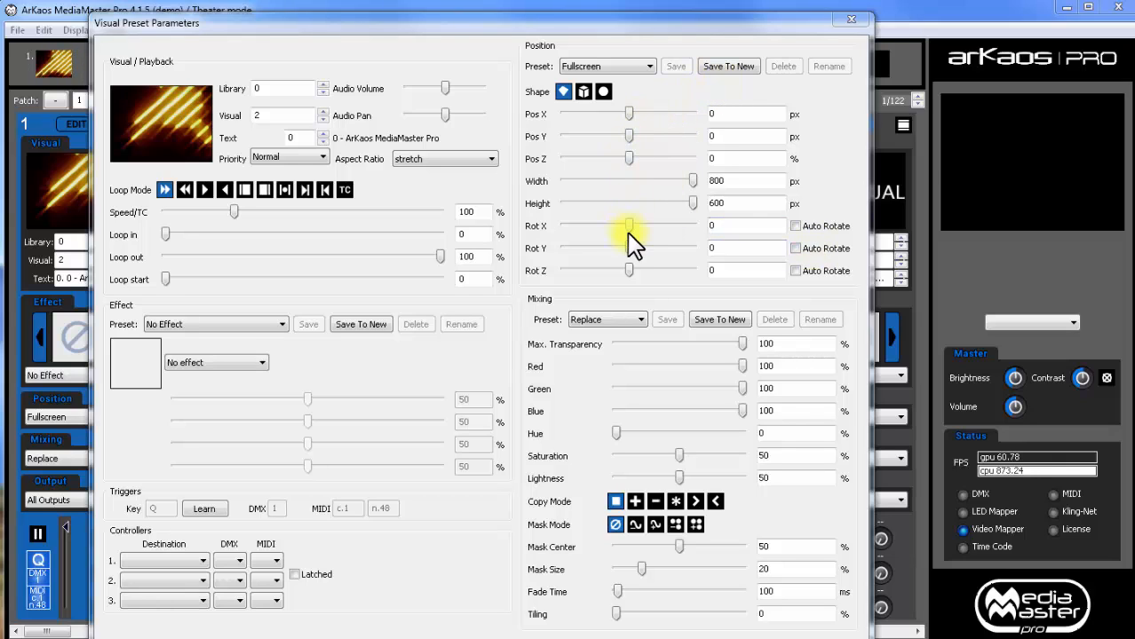
click(606, 67)
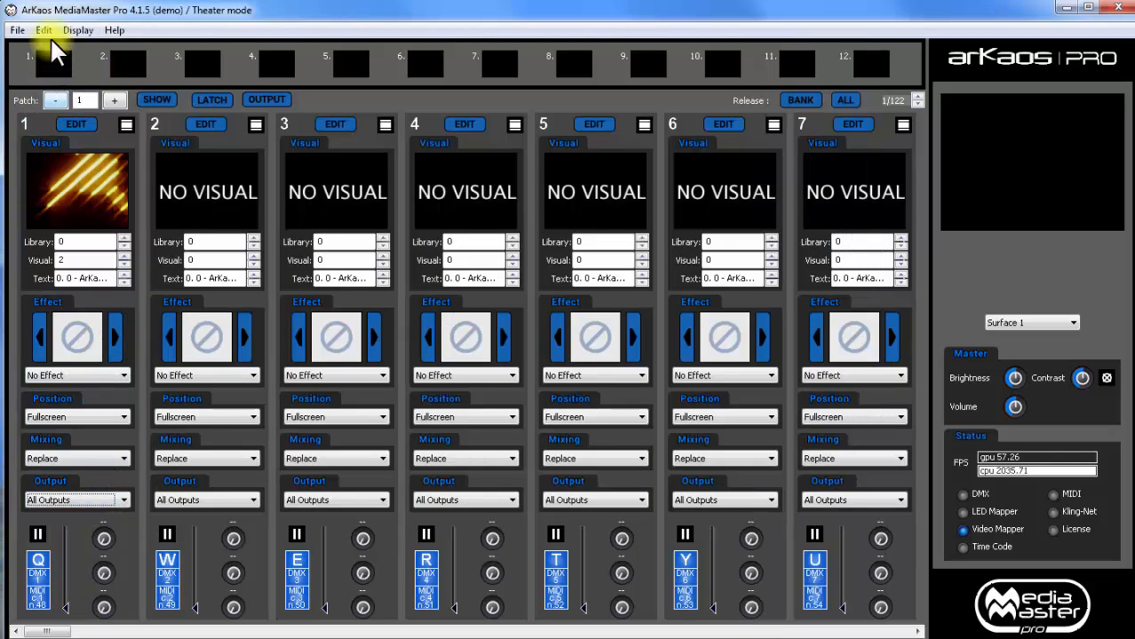
Review entries 000 to 002 in the text library and close it without editing the texts.
click(44, 31)
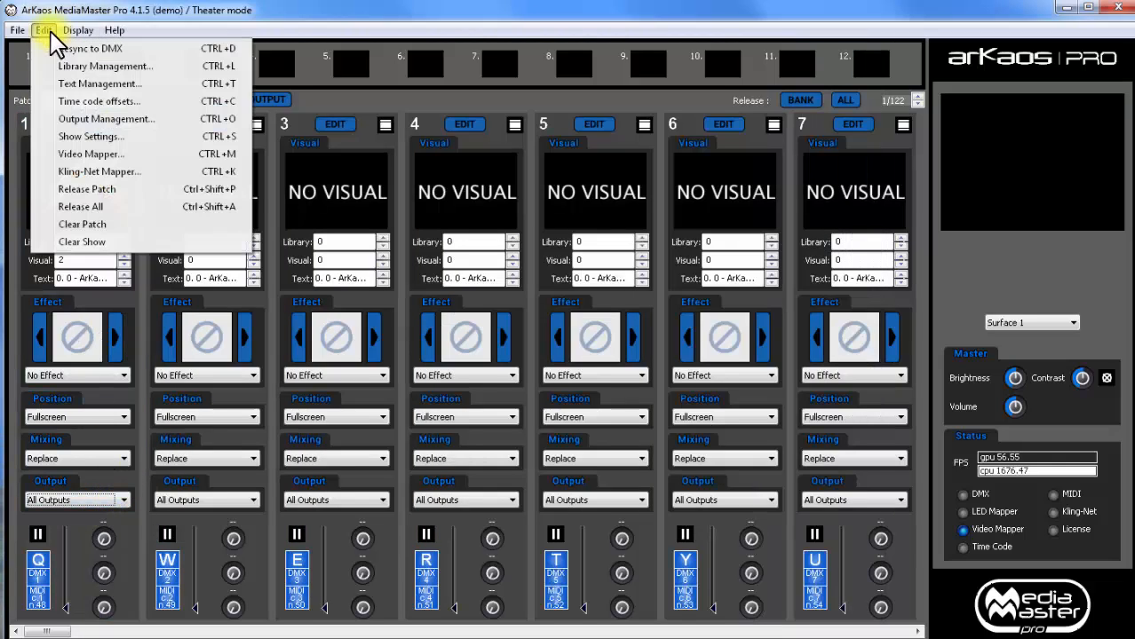
click(81, 87)
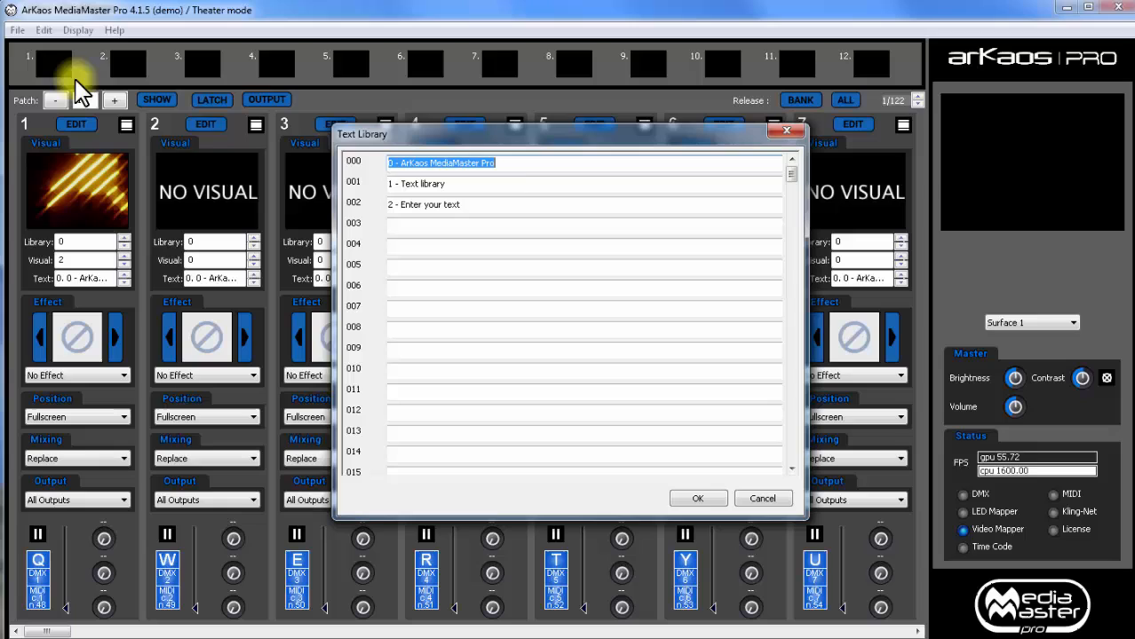
click(499, 186)
click(497, 205)
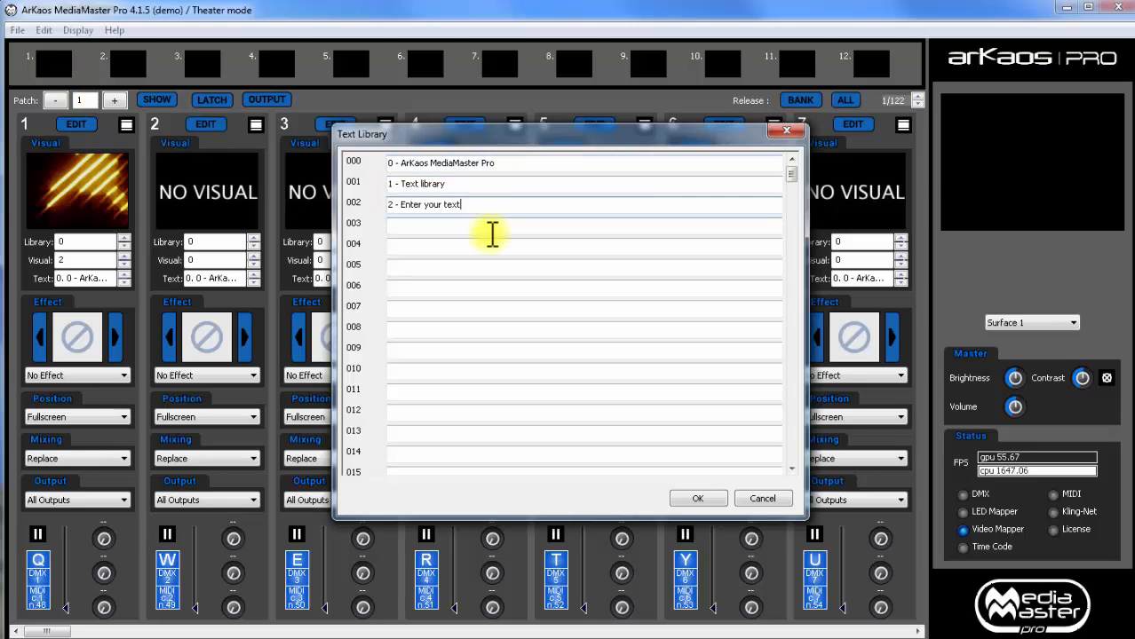
click(697, 499)
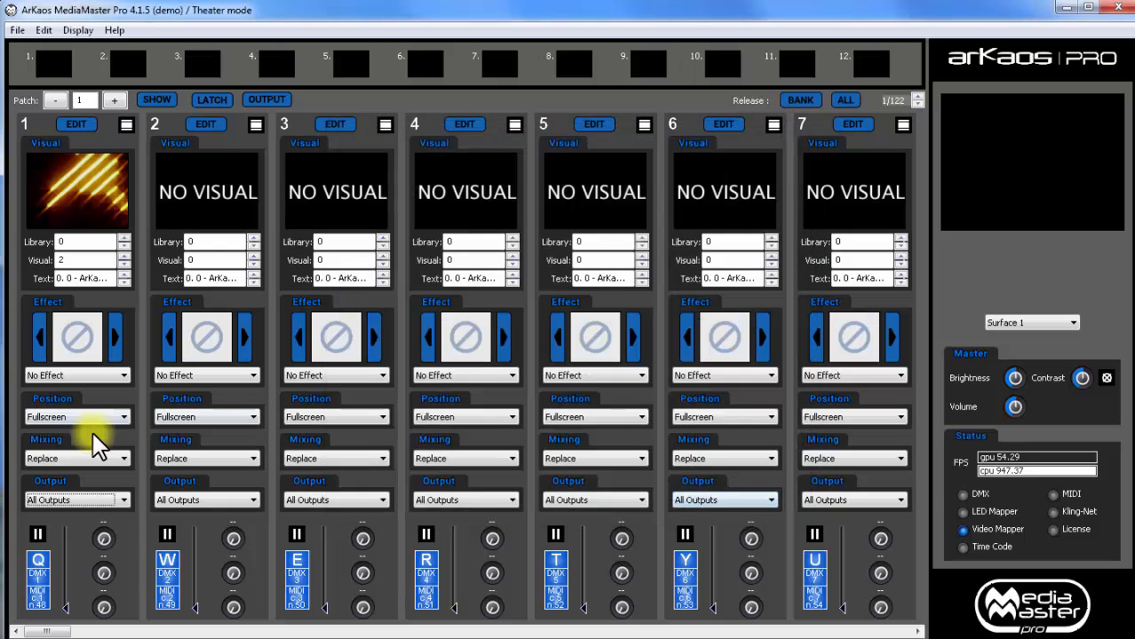
Assign the big scroll flash text visual 001 from 250_TextFolder1 to the first layer and set its text to entry 1.
click(94, 195)
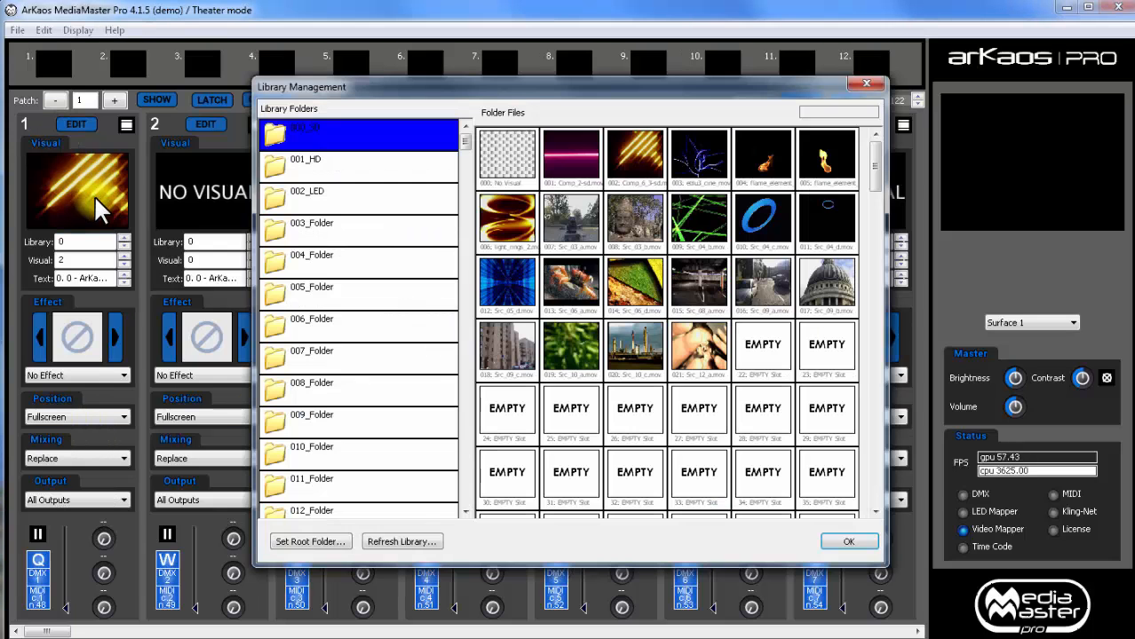
drag(468, 153, 461, 502)
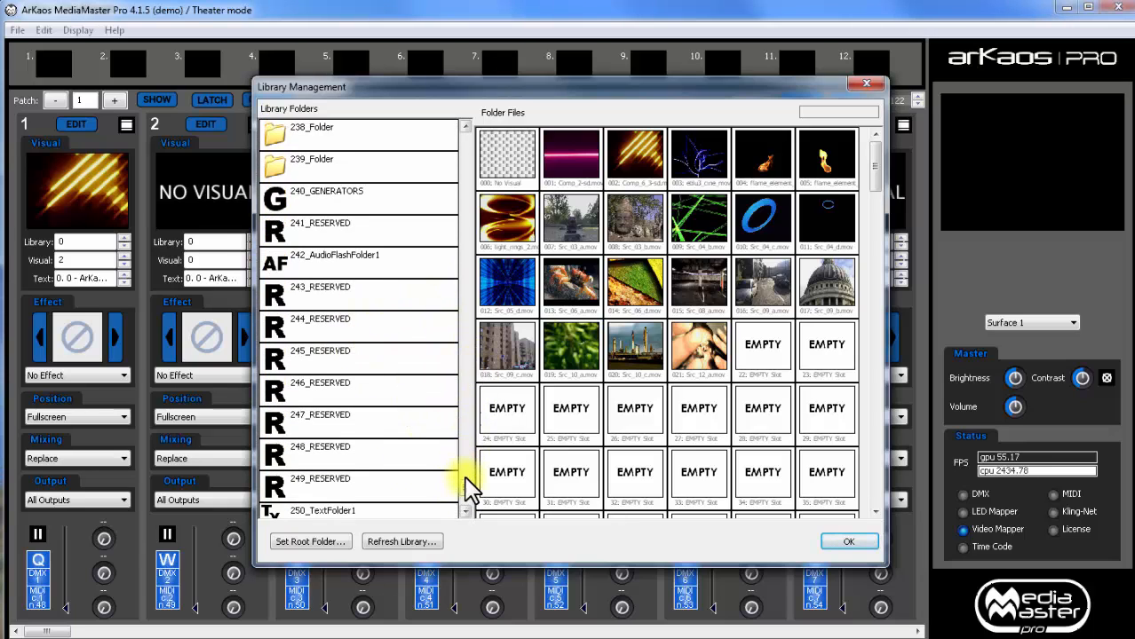
scroll(465, 488, down, 3)
click(385, 419)
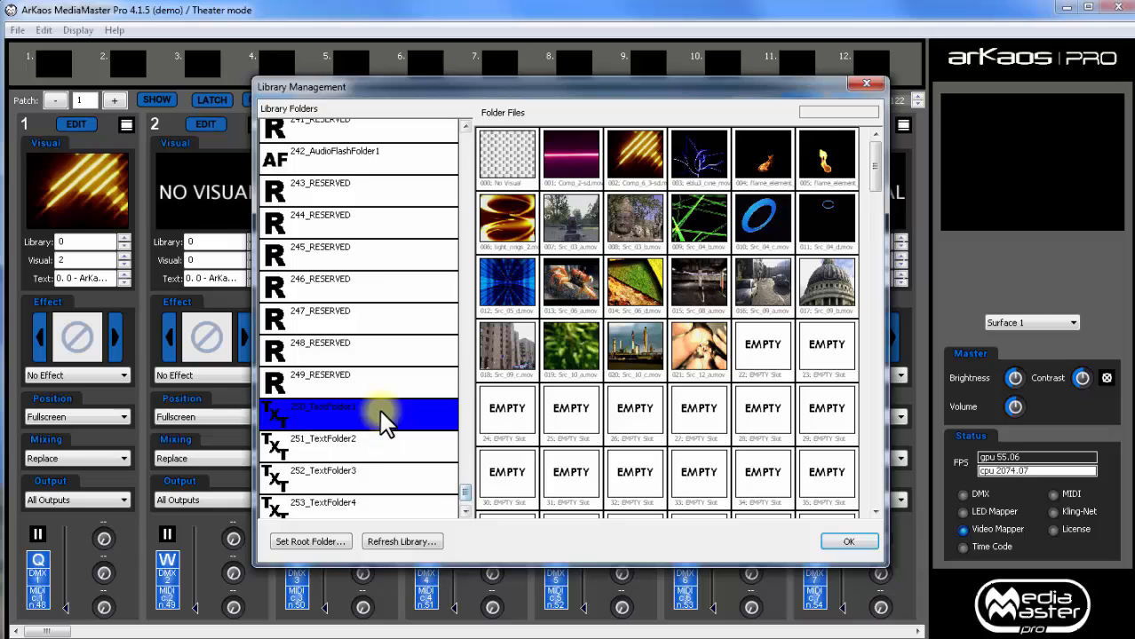
click(385, 451)
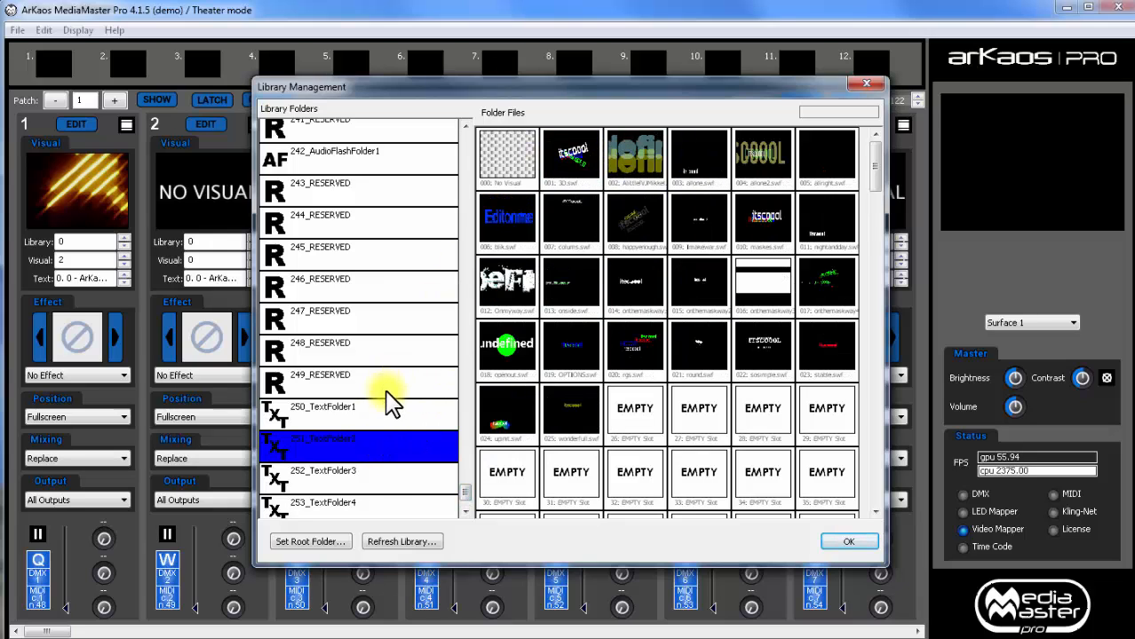
click(392, 421)
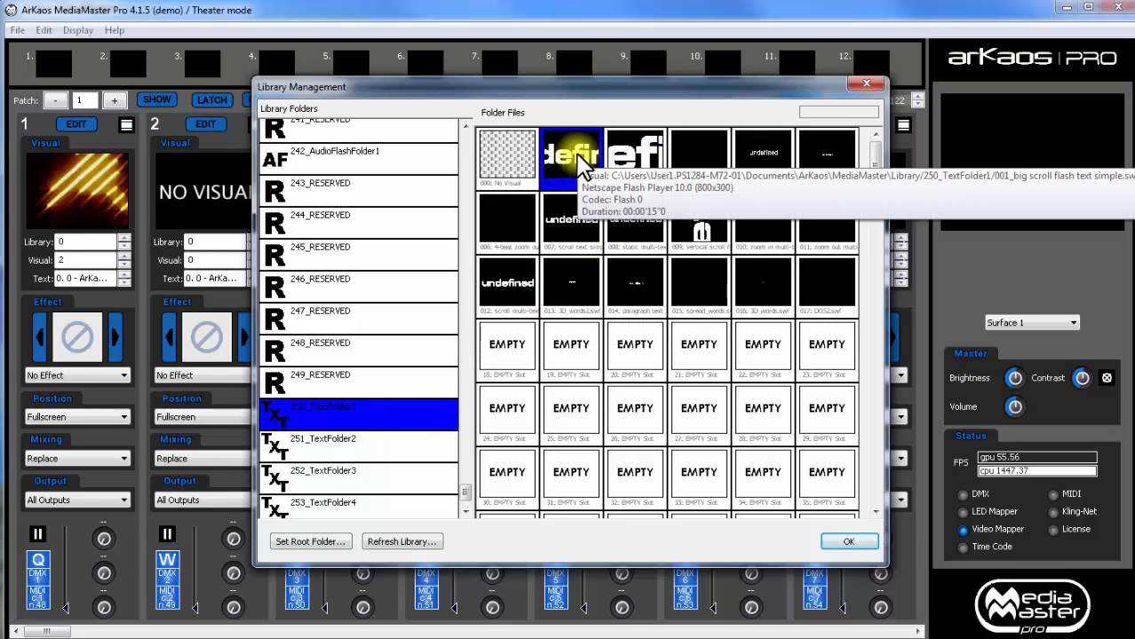
double_click(575, 158)
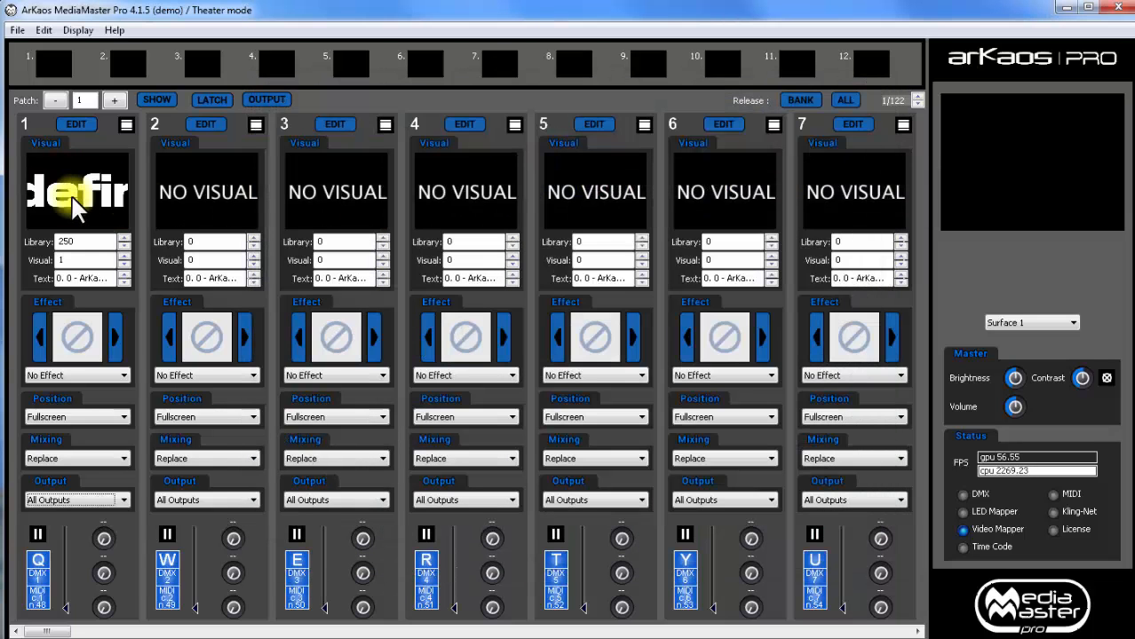
click(109, 280)
click(125, 275)
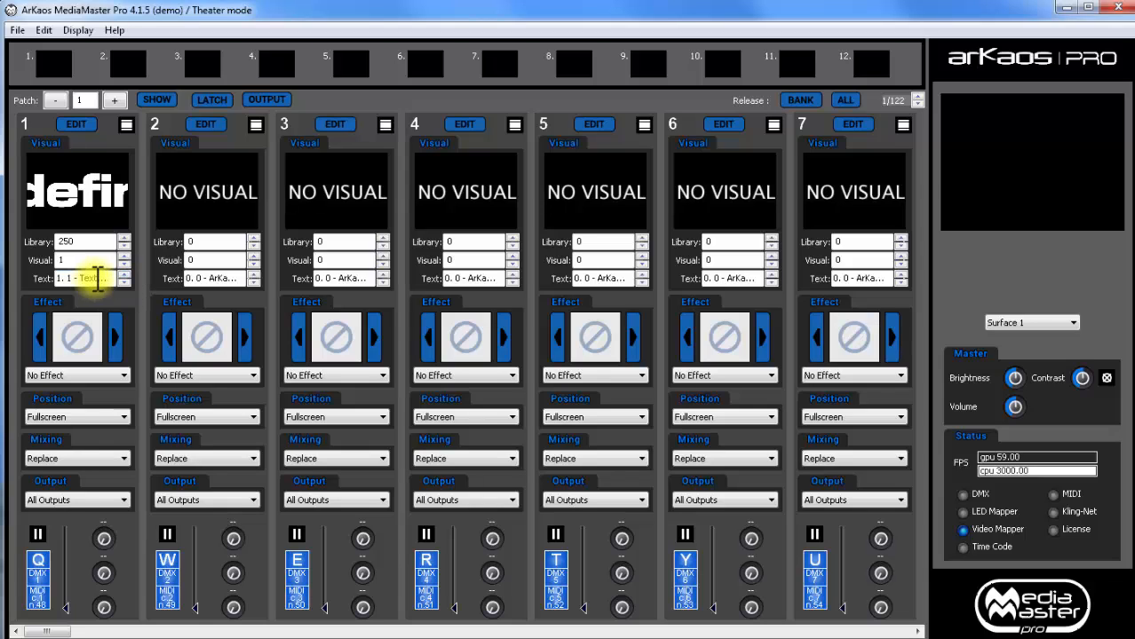
Raise the first layer's intensity fader to full, preview text entry 2, and set the layer's text to entry 0.
drag(65, 608, 66, 495)
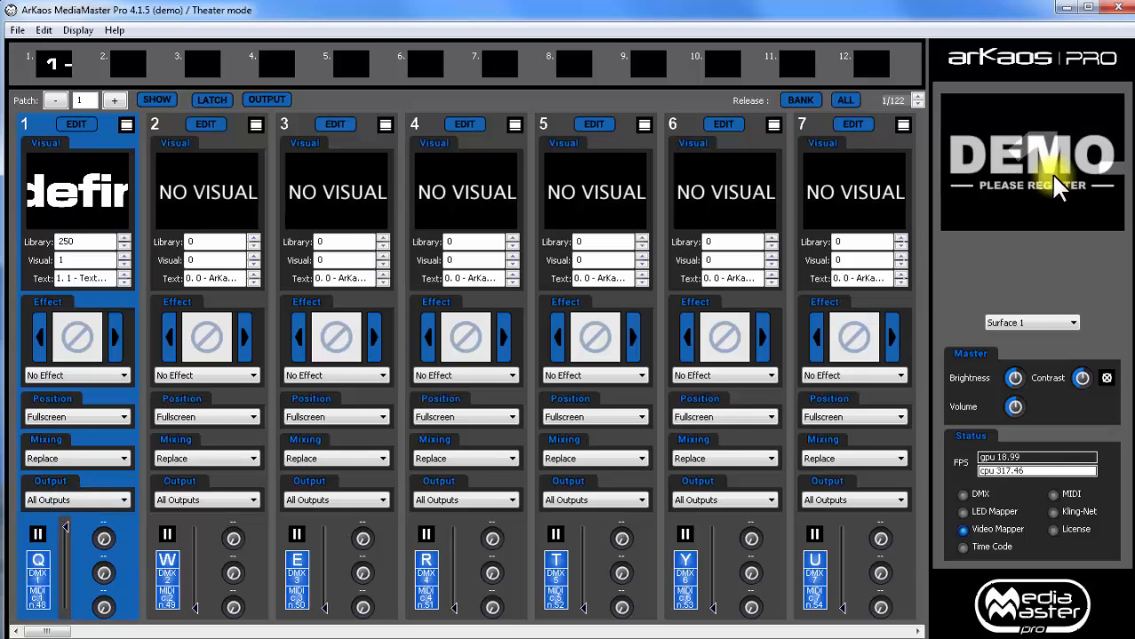
click(124, 273)
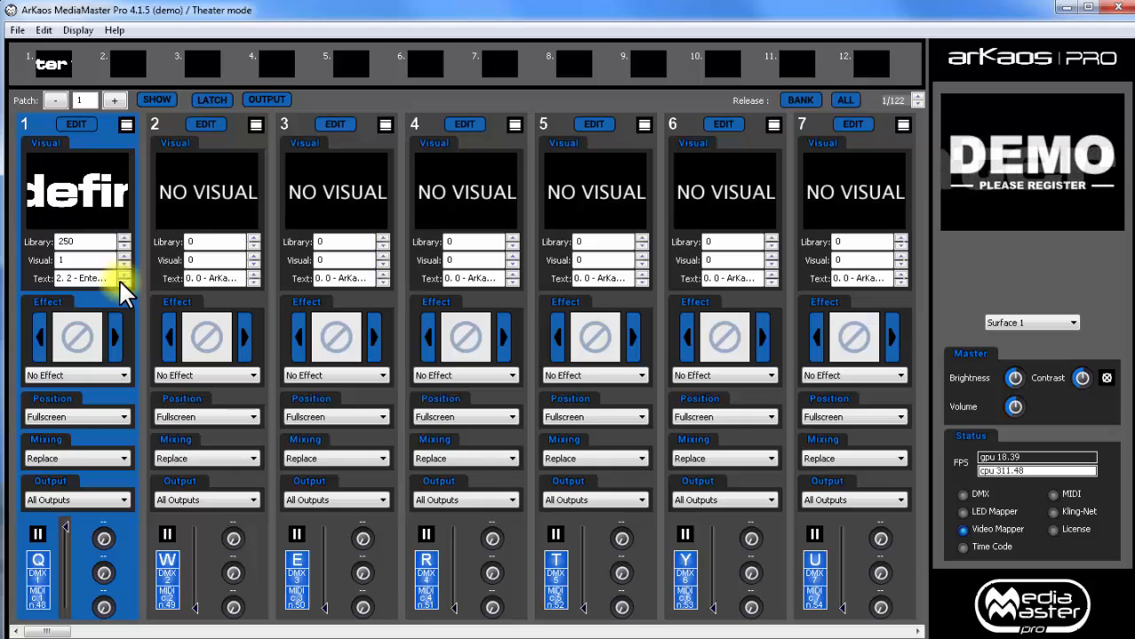
click(121, 281)
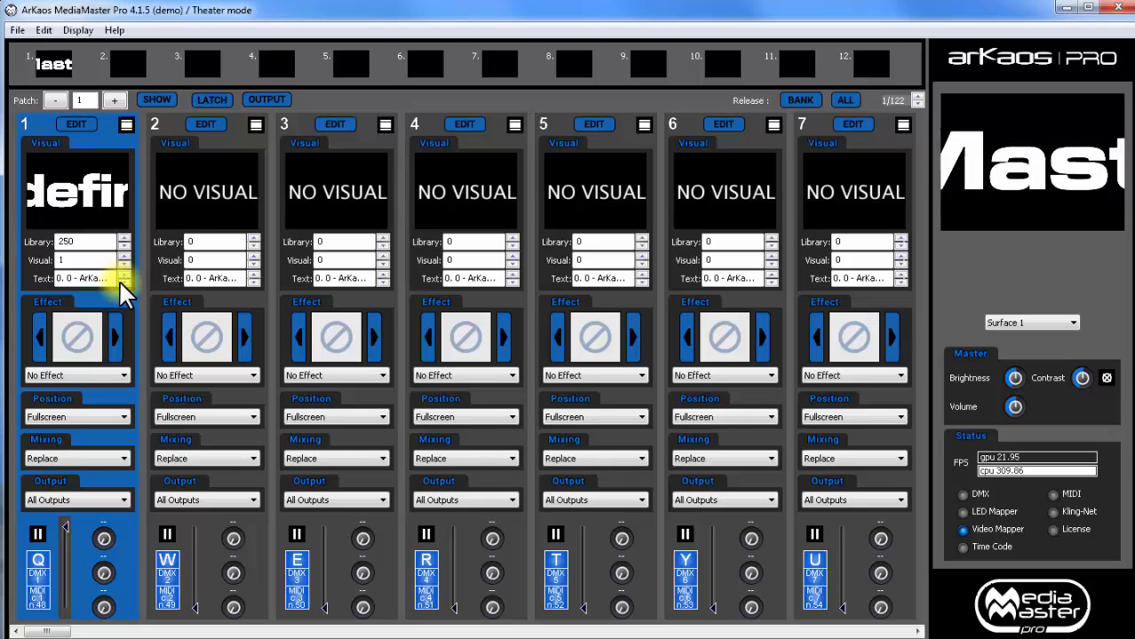
Assign text visual 008 (static multi-text) from 250_TextFolder1 to the first layer, and replace it with vertical scroll visual 009.
click(78, 191)
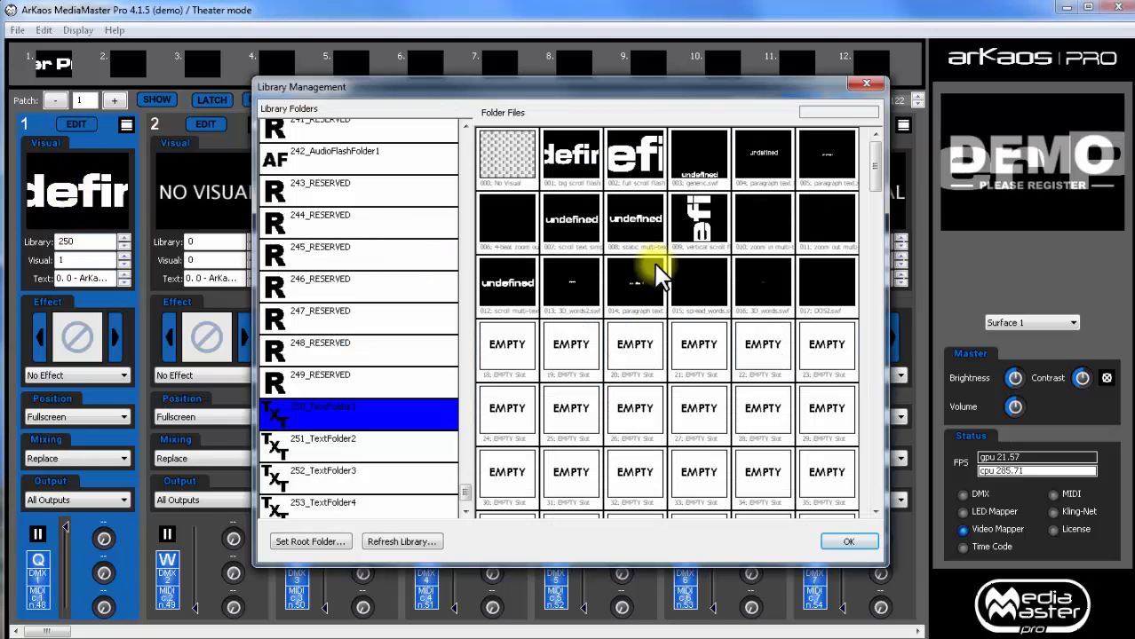
double_click(640, 220)
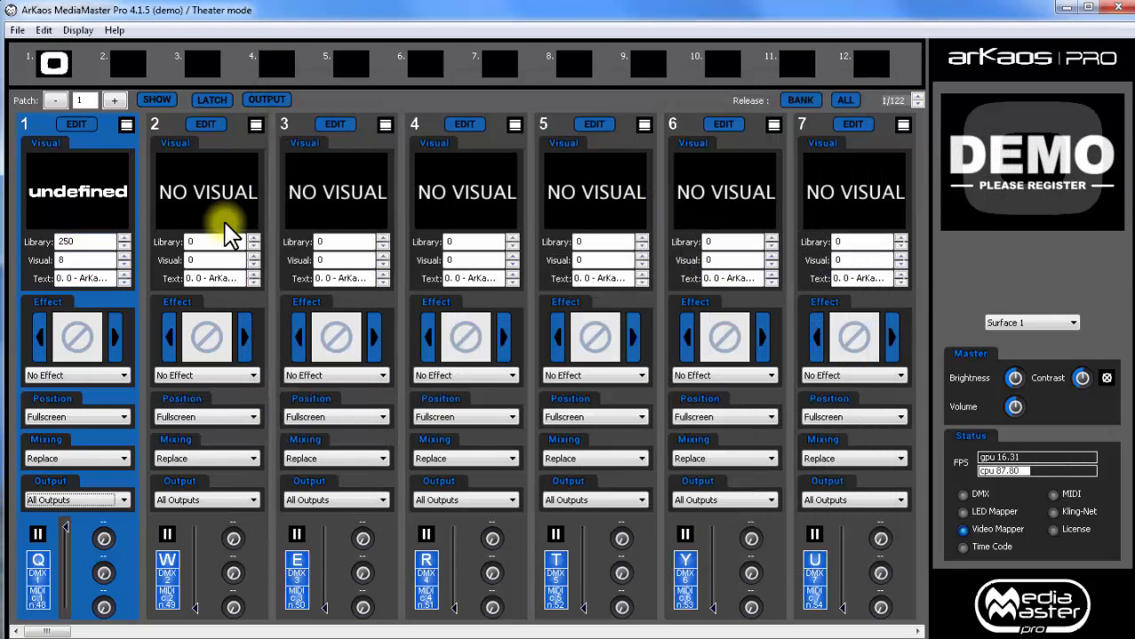
click(95, 181)
double_click(697, 220)
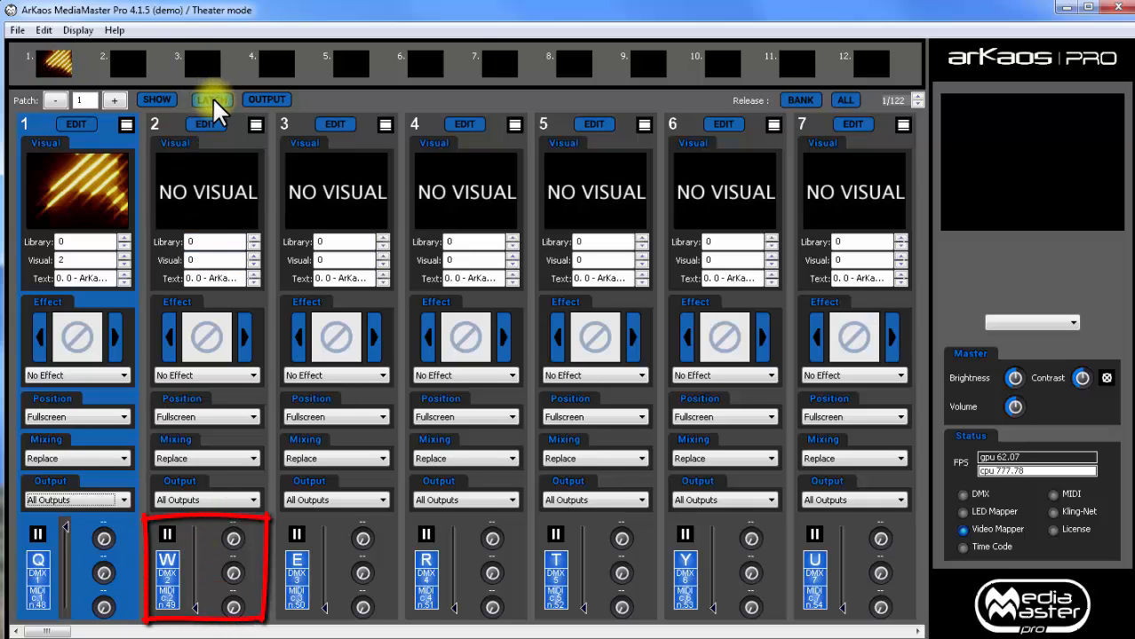
Switch to ArKaos VideoMapper, check its available image and application sources, and return to the mapping setup.
key(w)
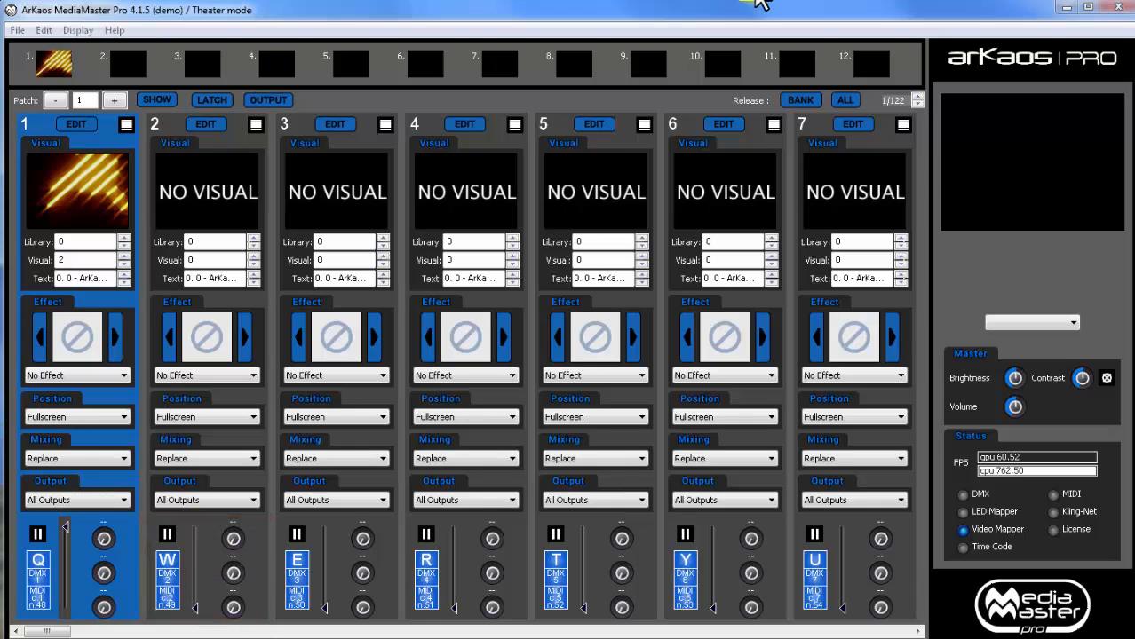
click(44, 30)
click(90, 154)
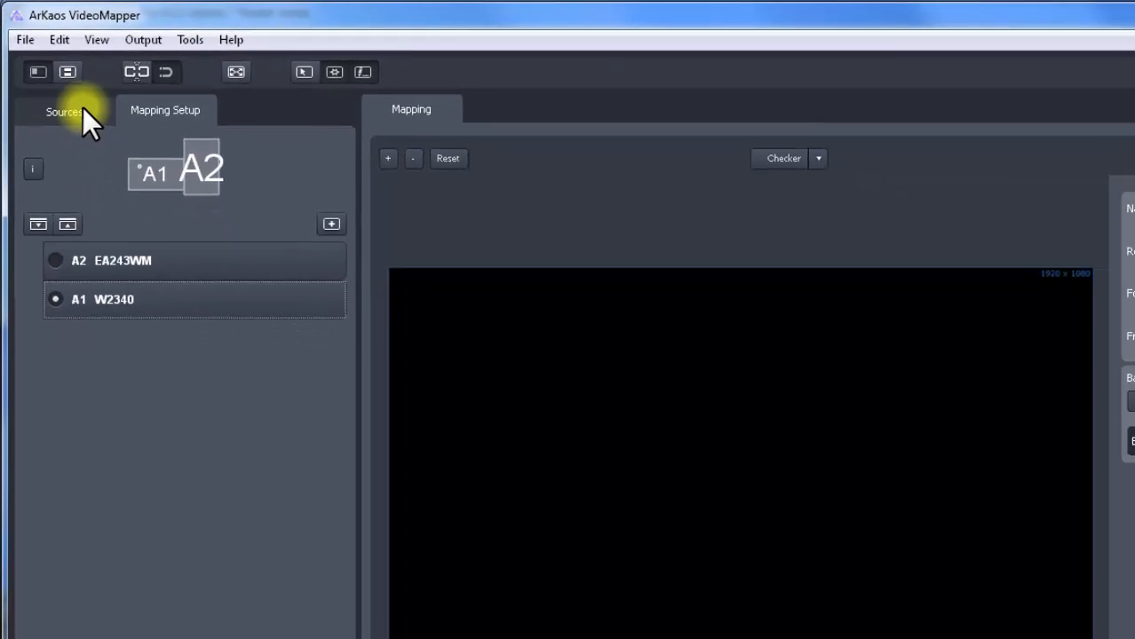
click(106, 143)
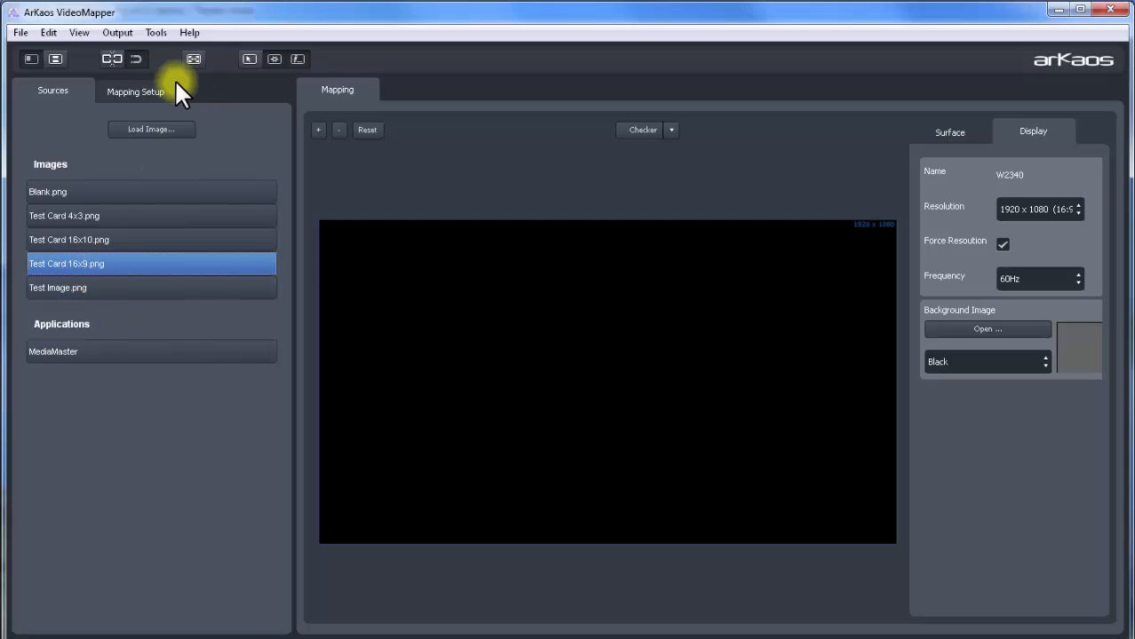
click(121, 90)
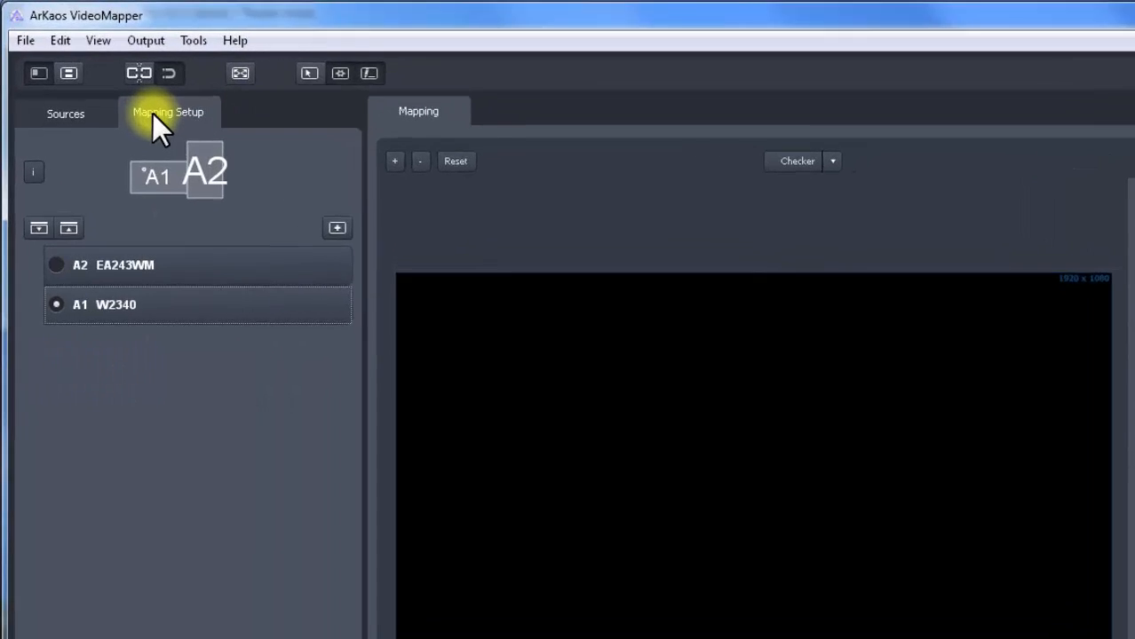
Add a rectangular surface to output A1 W2340.
mouse_move(160, 302)
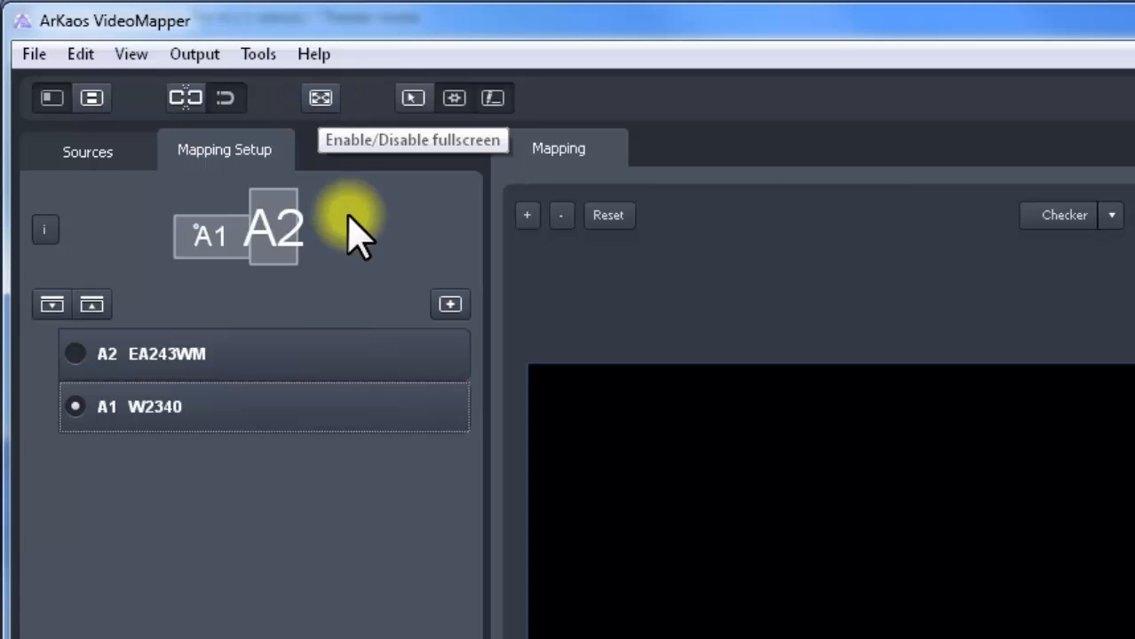
mouse_move(373, 425)
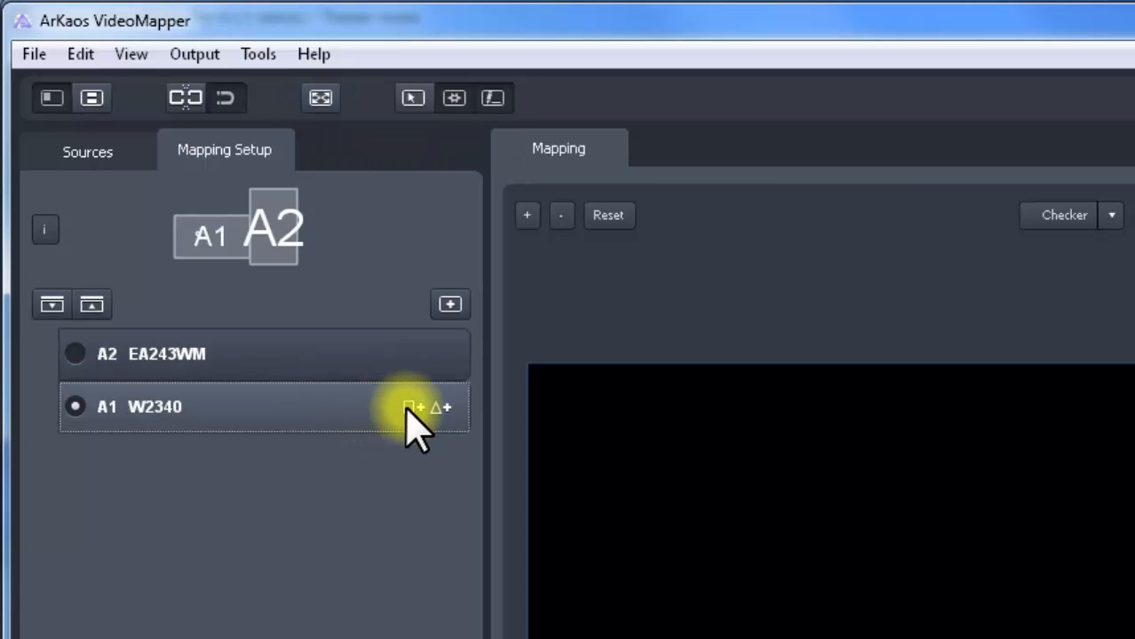
click(411, 409)
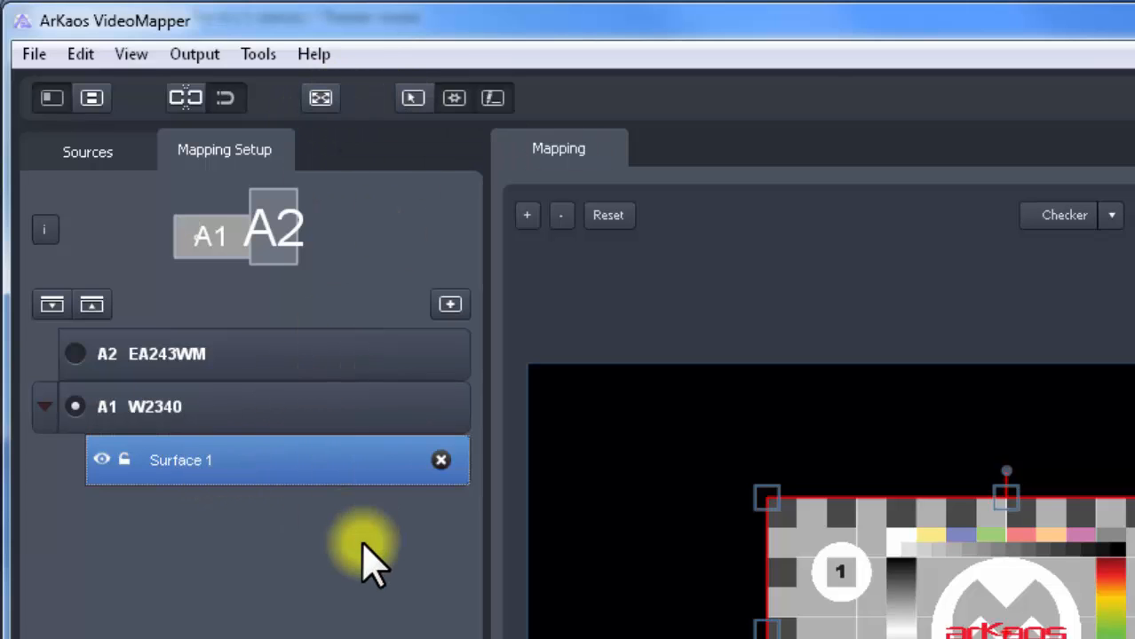
Open the name of Surface 1 for editing without changing it, and toggle the surface's visibility off and on.
double_click(178, 463)
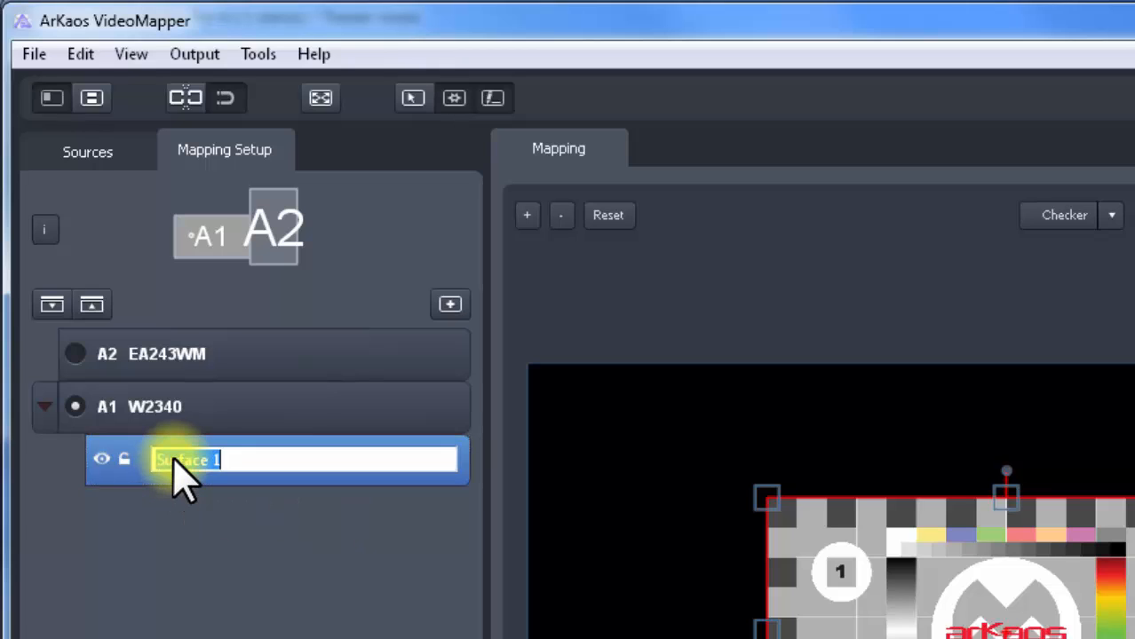
click(208, 525)
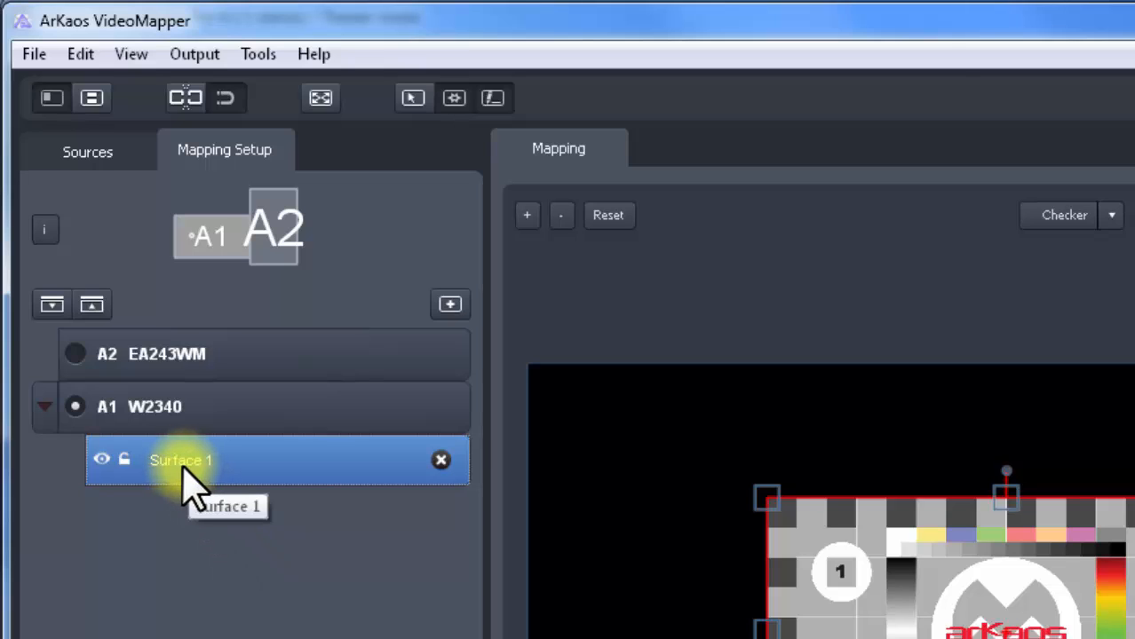
click(101, 460)
click(101, 460)
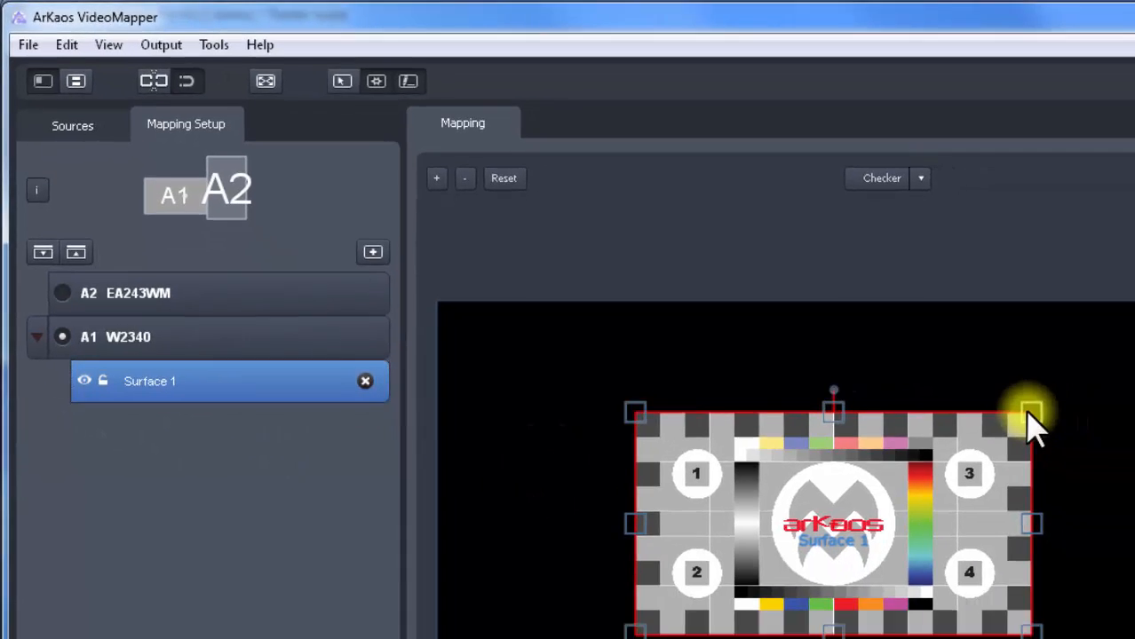
Shrink Surface 1 to about 771 by 575, enable grid editing and pull its four corners inward into an irregular quadrilateral.
drag(1029, 413, 691, 290)
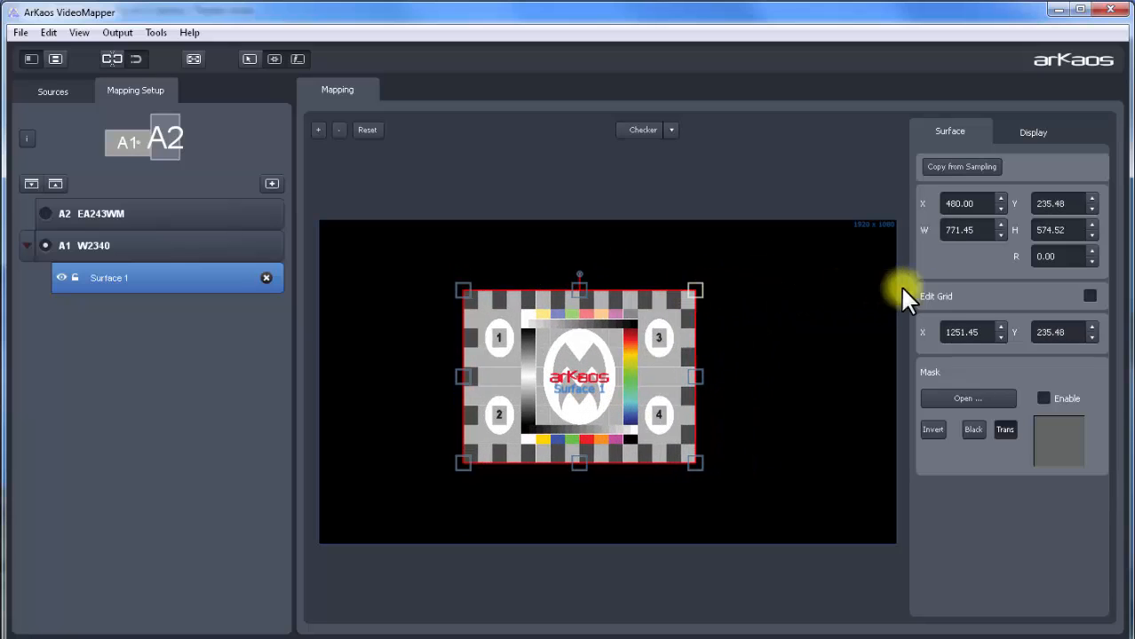
click(1088, 295)
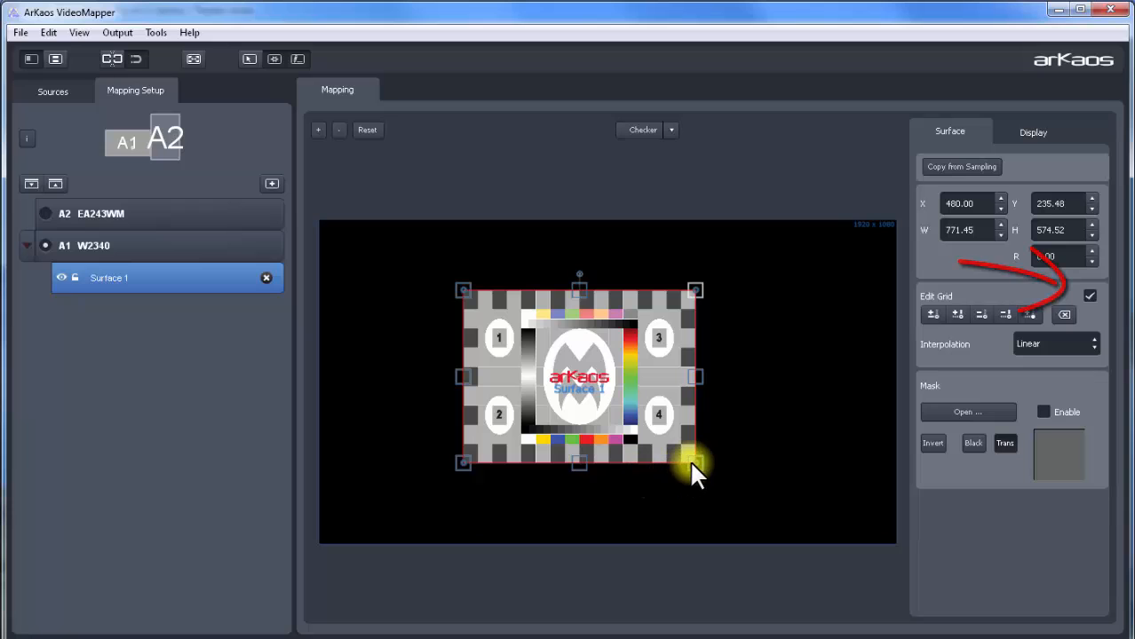
drag(693, 459, 678, 420)
drag(461, 459, 531, 456)
drag(463, 291, 529, 301)
drag(694, 289, 644, 318)
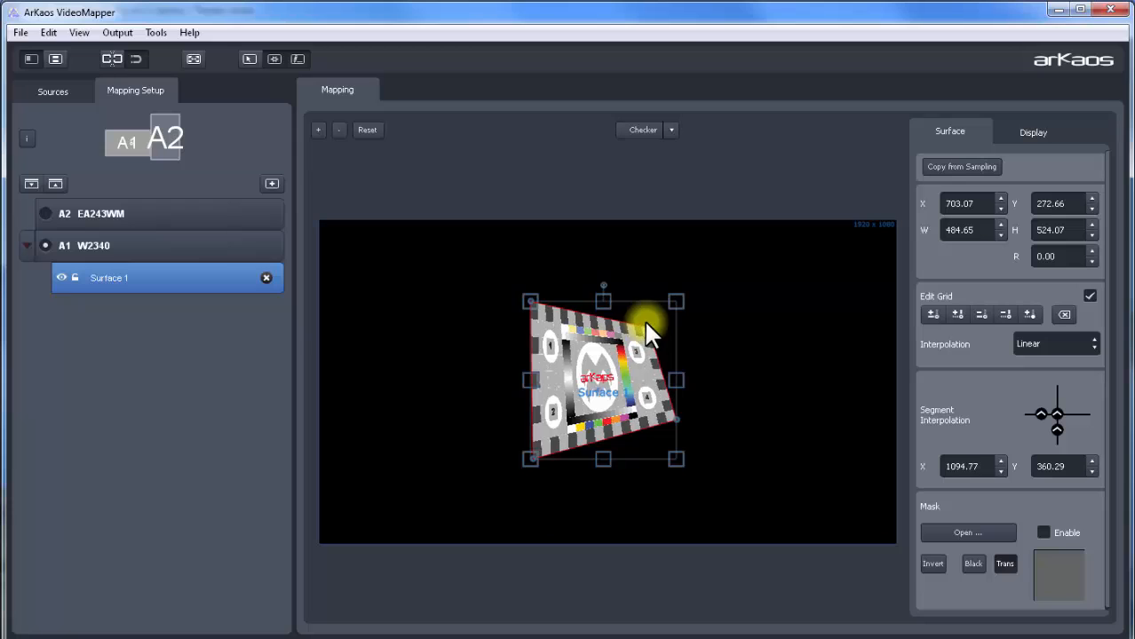
Widen Surface 1 to about 713 with grid editing off, and use grid editing to move its upper-right corner to about X 1052, Y 472.
click(1088, 295)
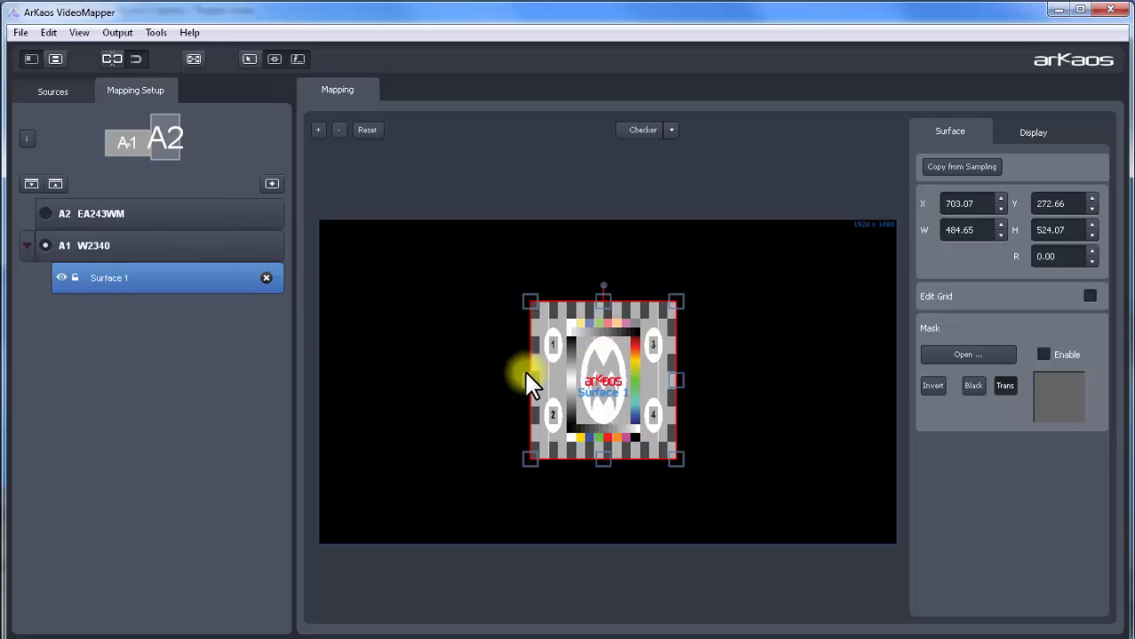
drag(526, 380, 461, 382)
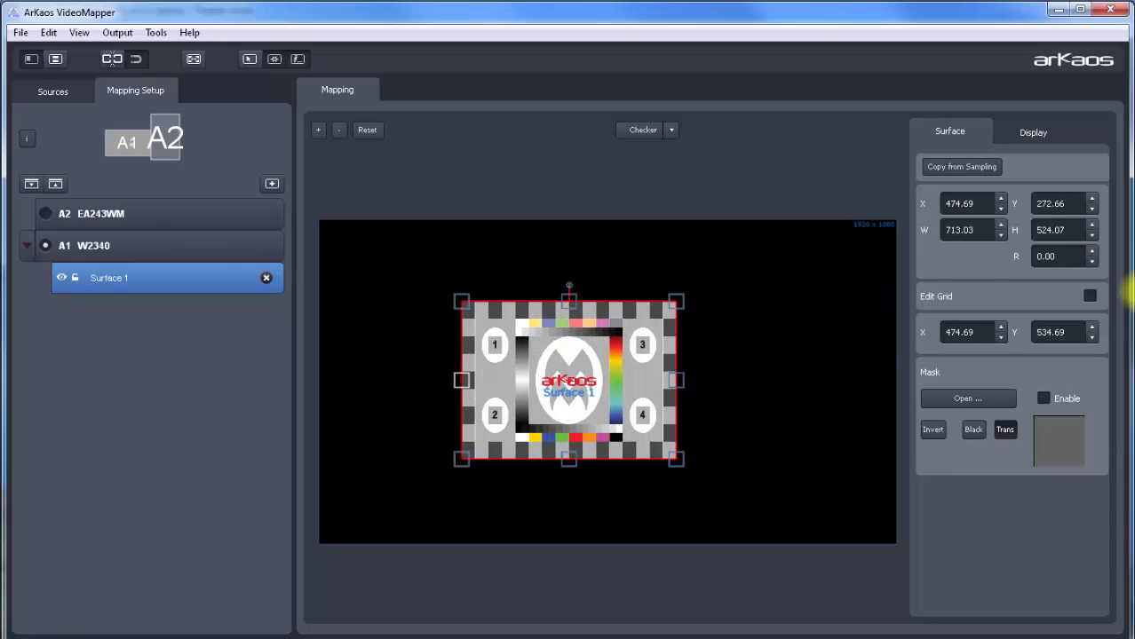
click(1089, 295)
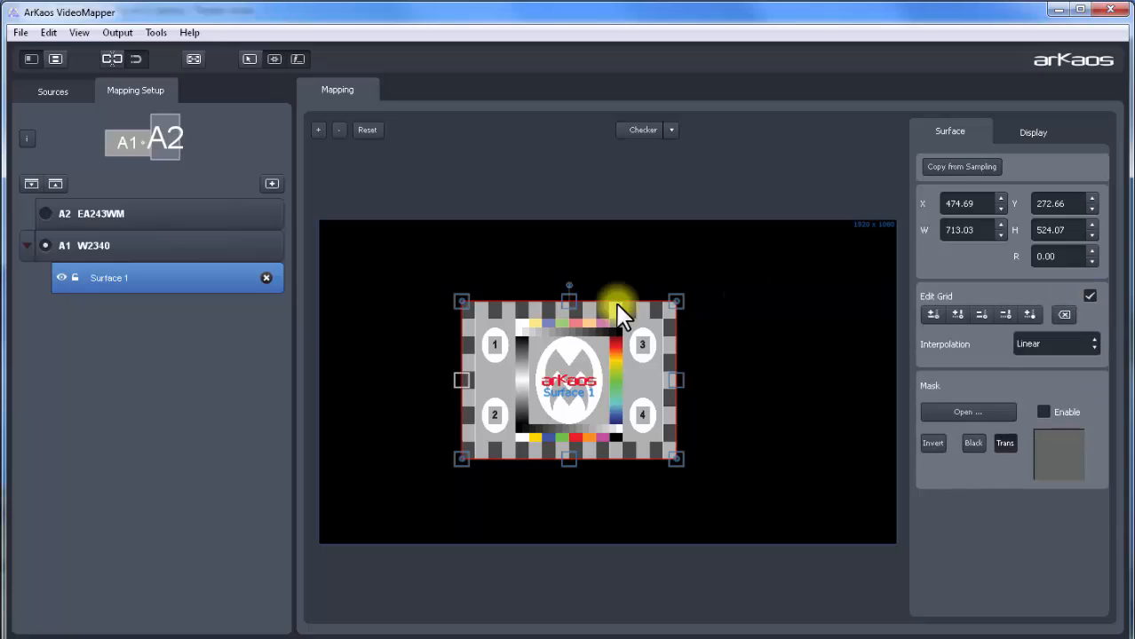
drag(674, 302, 634, 357)
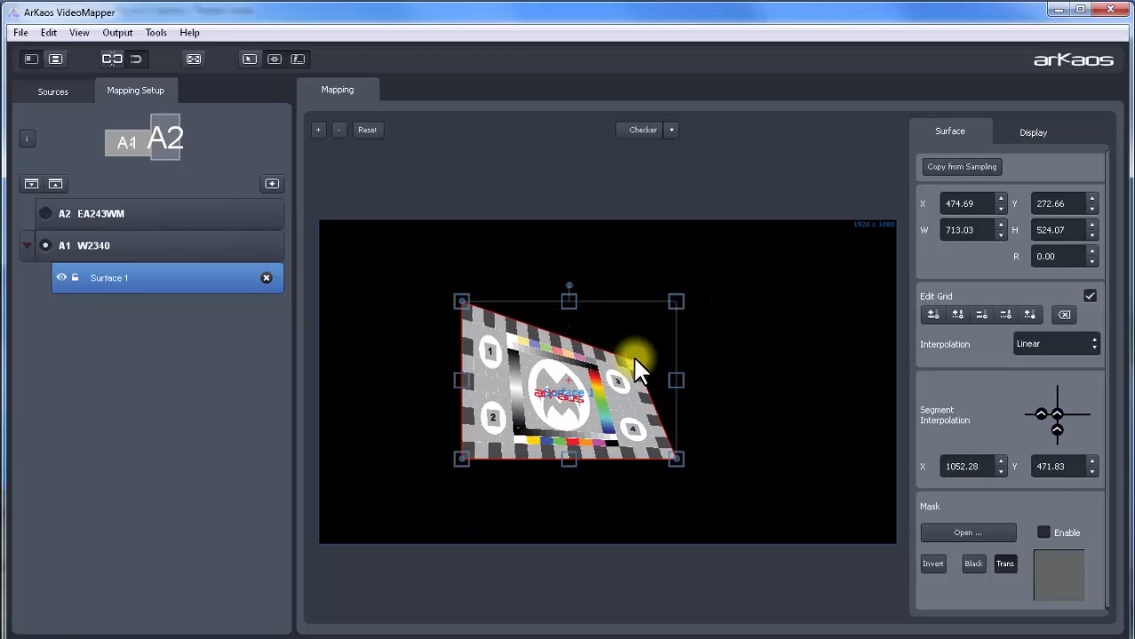
Subdivide the grid of Surface 1 into four columns and four rows, and distort the points along its right edge and lower-right corner.
click(934, 315)
click(958, 312)
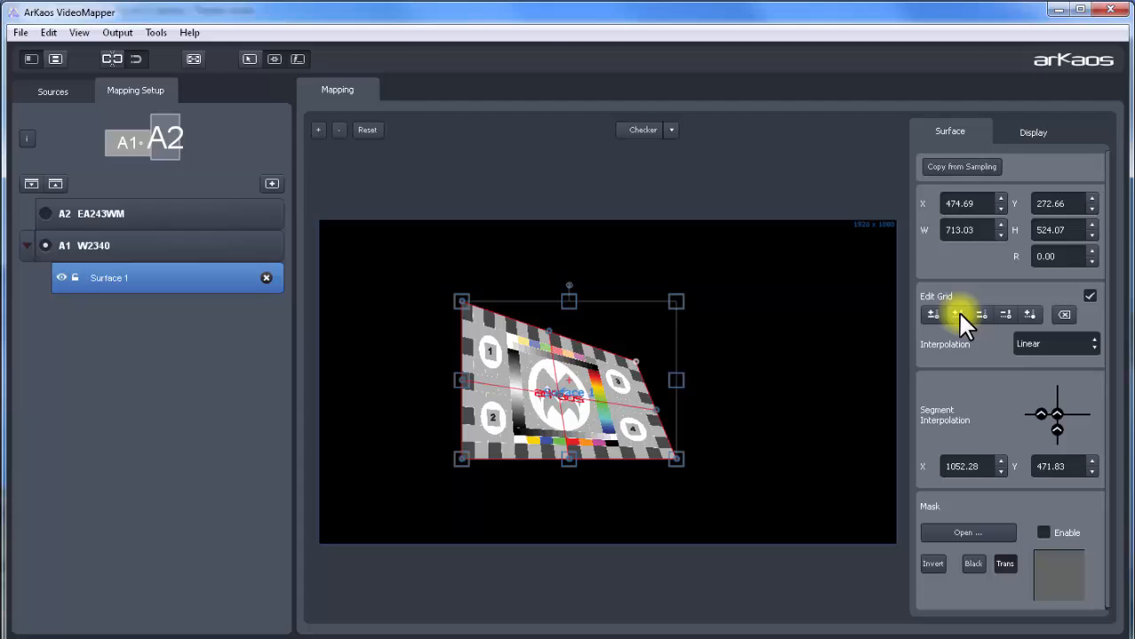
click(937, 314)
click(956, 310)
click(625, 387)
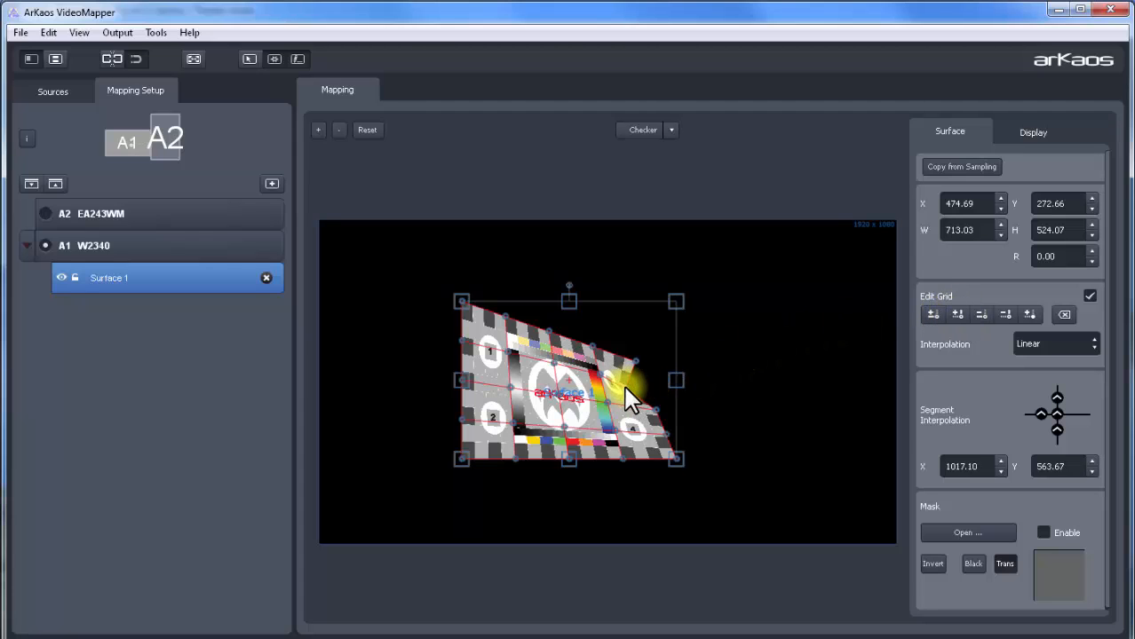
drag(664, 430, 674, 484)
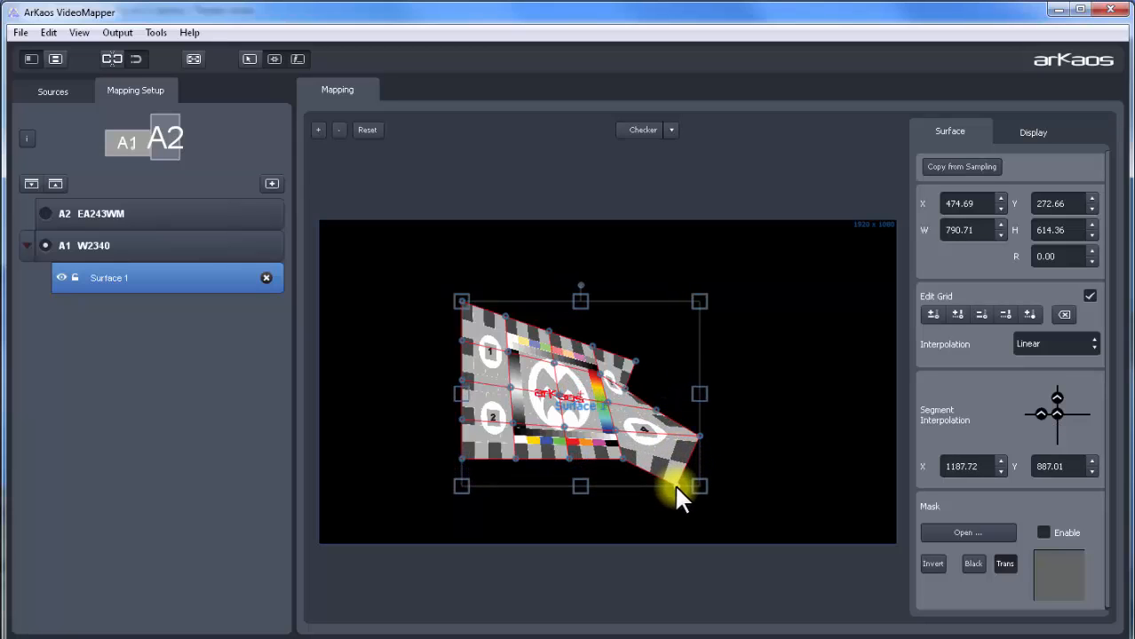
Try Curved interpolation on the grid of Surface 1 and set it back to Linear.
click(1055, 345)
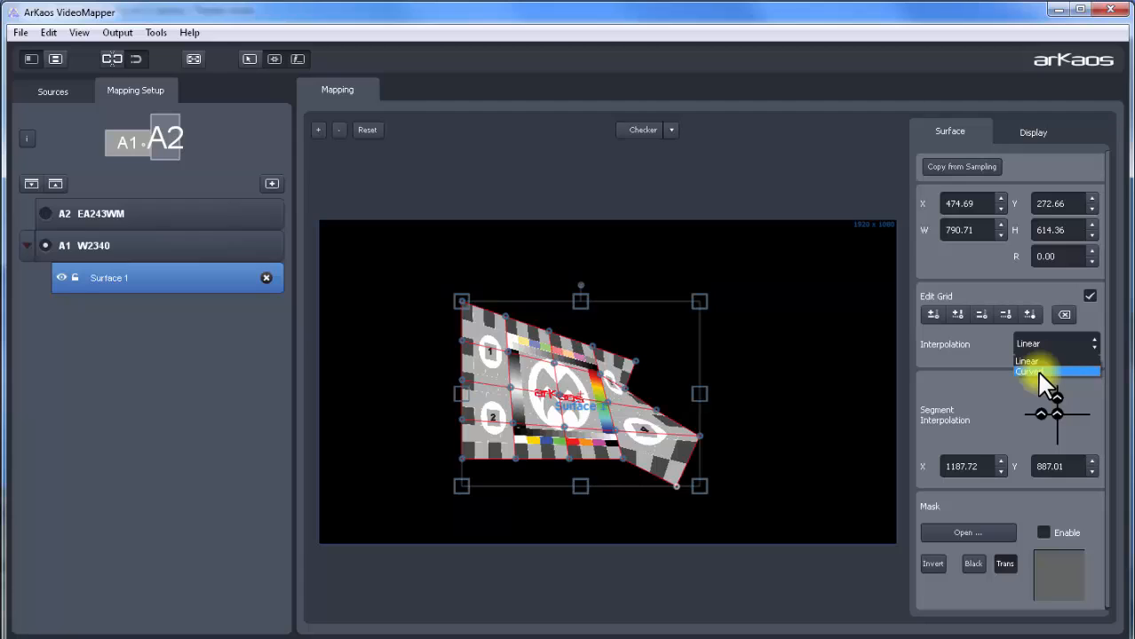
click(1043, 369)
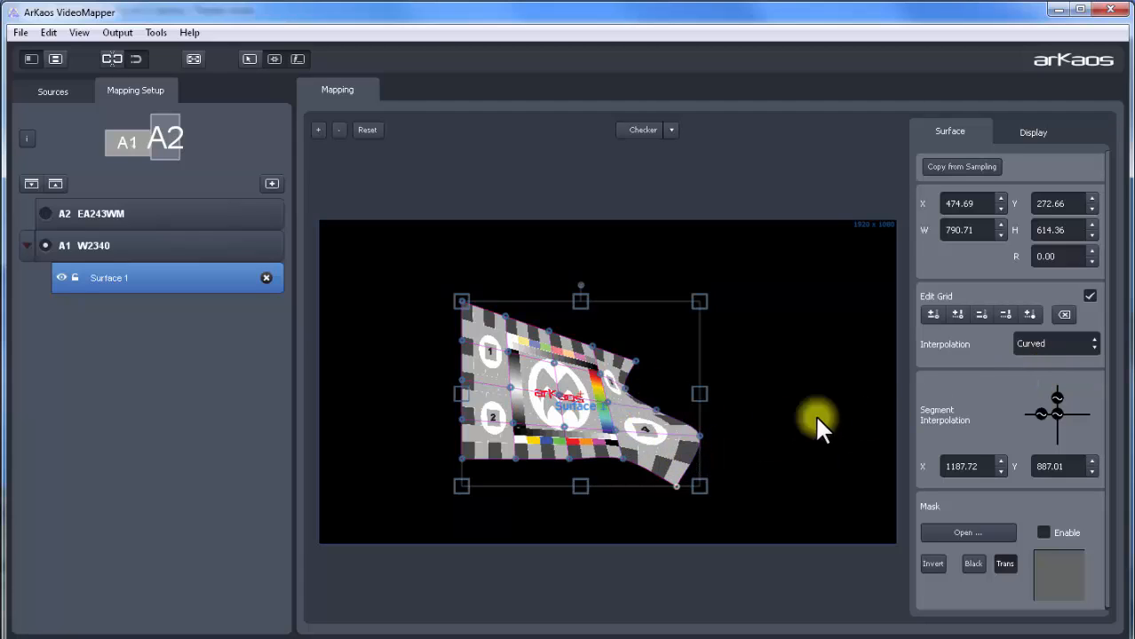
click(1023, 341)
click(1031, 355)
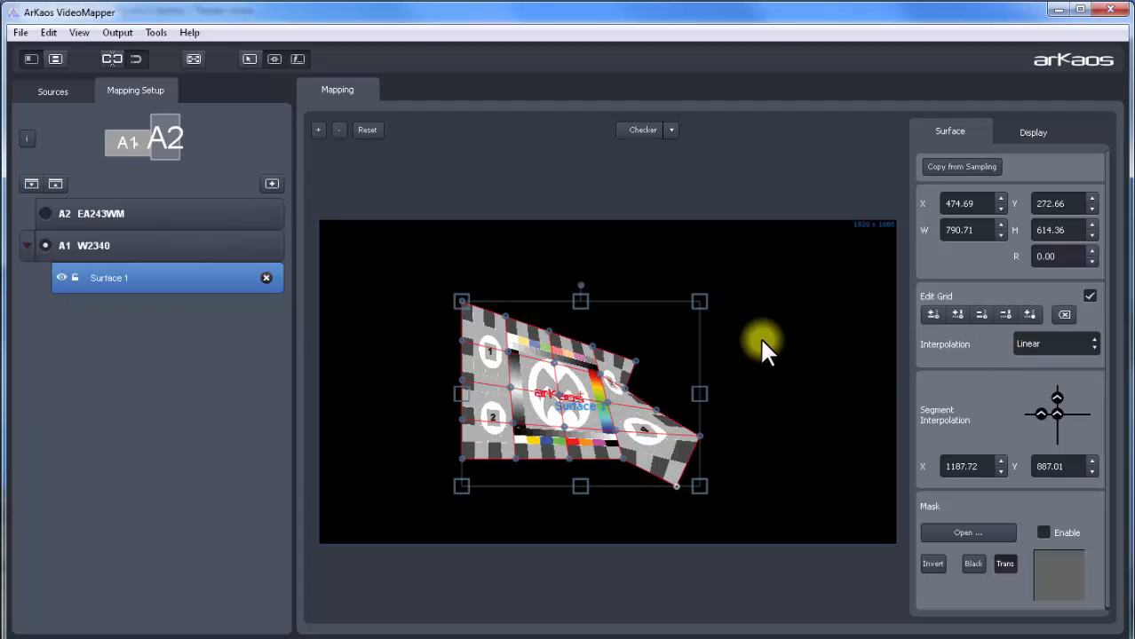
Turn off grid editing, extend the left edge of Surface 1 outward, and show the sampling view alongside the output mapping.
click(1087, 296)
drag(460, 393, 409, 393)
click(55, 58)
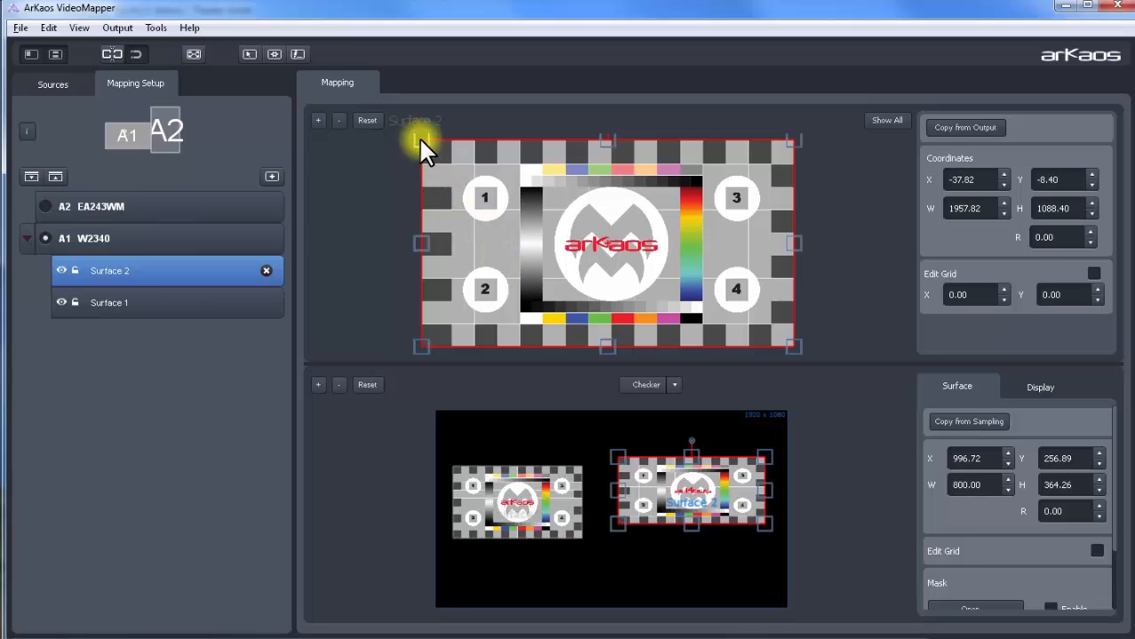
Crop the sampling area of Surface 2 around the central logo to about 722 by 576 at X 618, Y 261.
drag(421, 140, 538, 179)
drag(800, 347, 685, 299)
drag(610, 179, 548, 200)
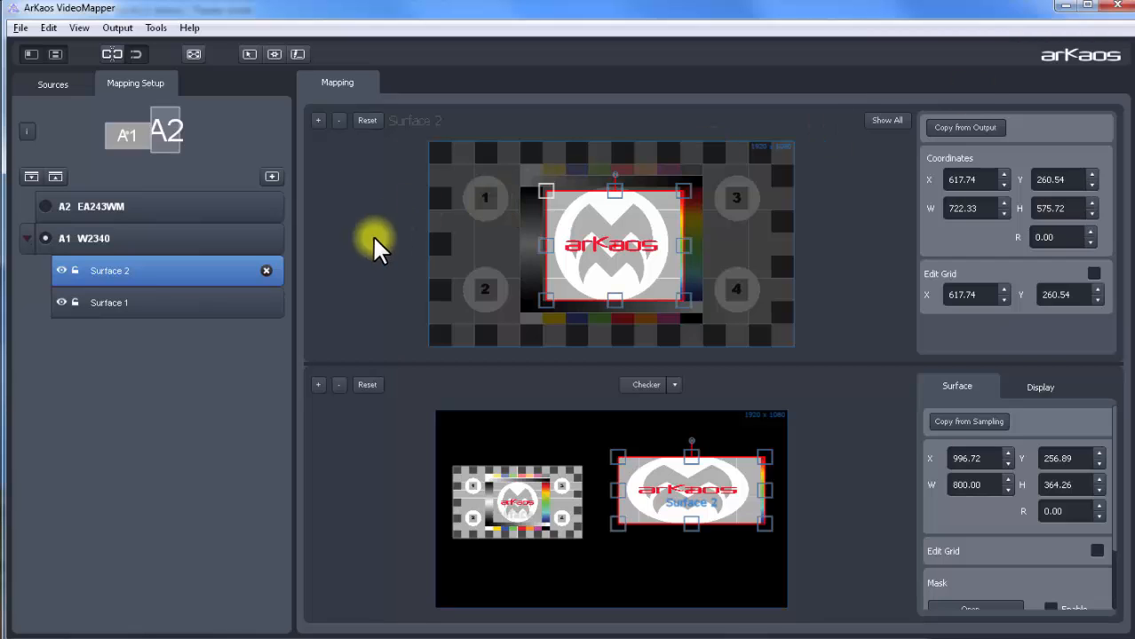
Use MediaMaster as the mapping source and shift the sampling area of Surface 2 toward the left of the image.
click(55, 86)
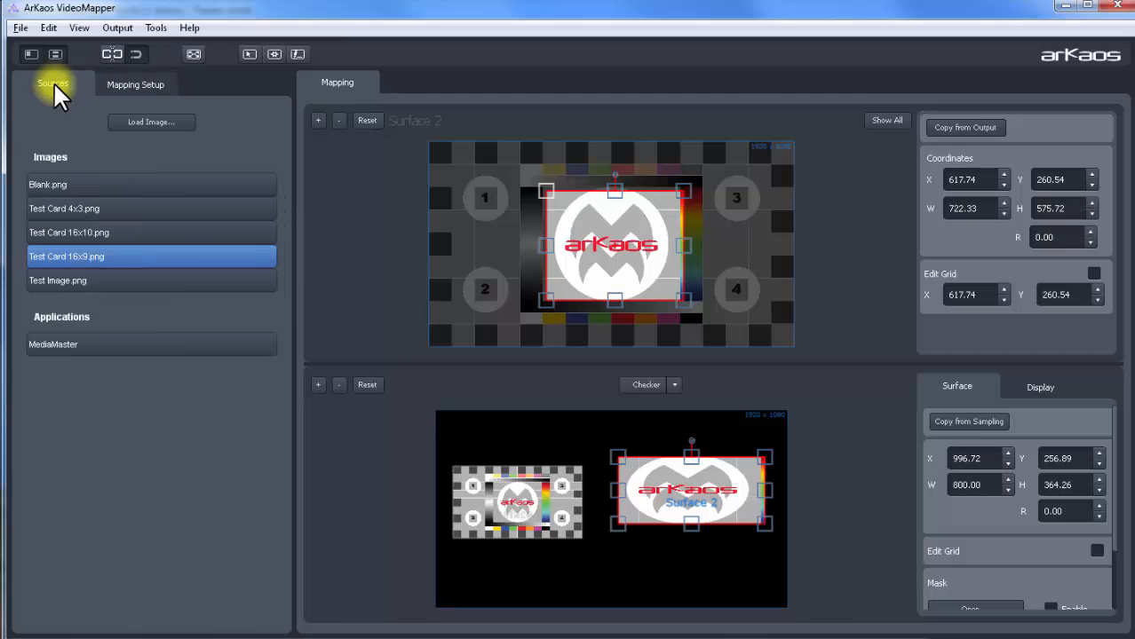
click(110, 343)
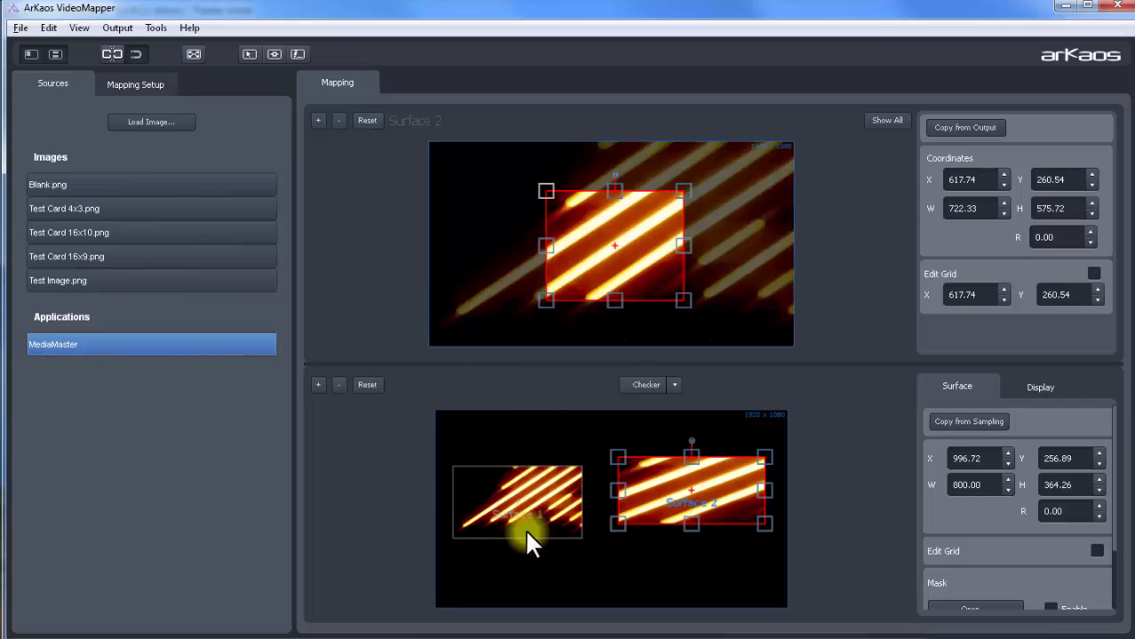
click(117, 82)
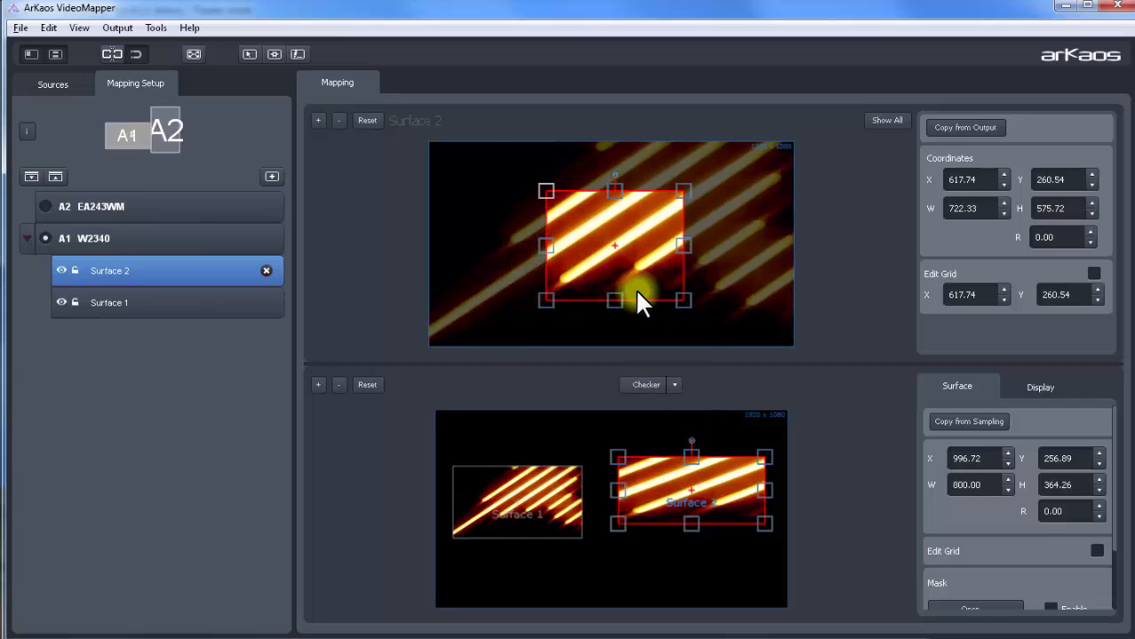
drag(641, 278, 569, 268)
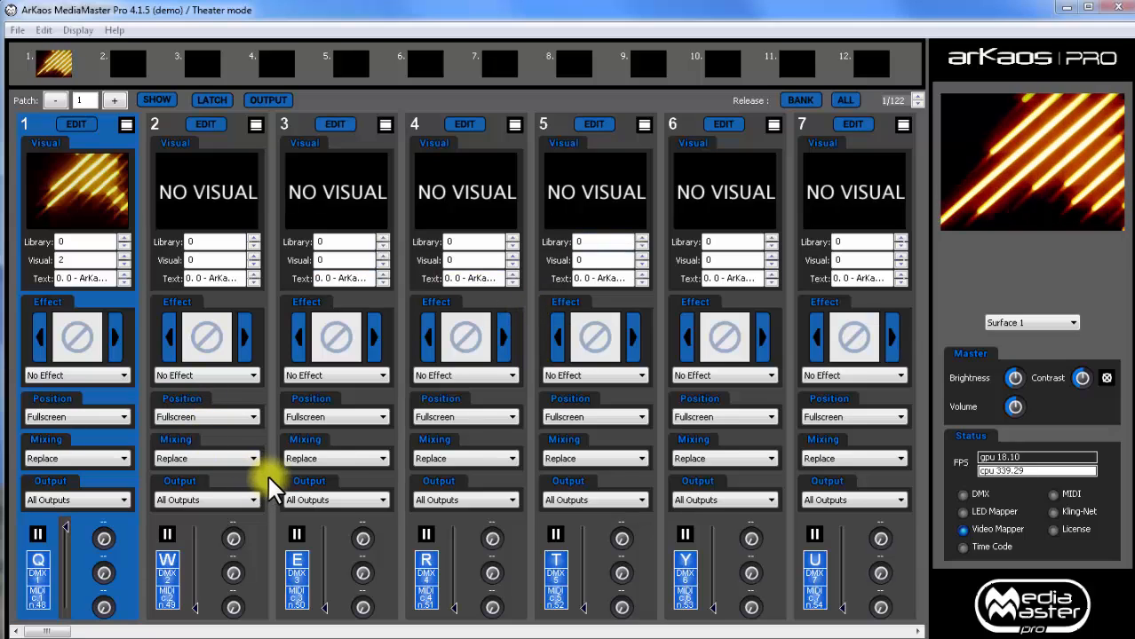
Send the output of layer 1 to Surface 1 only.
click(123, 499)
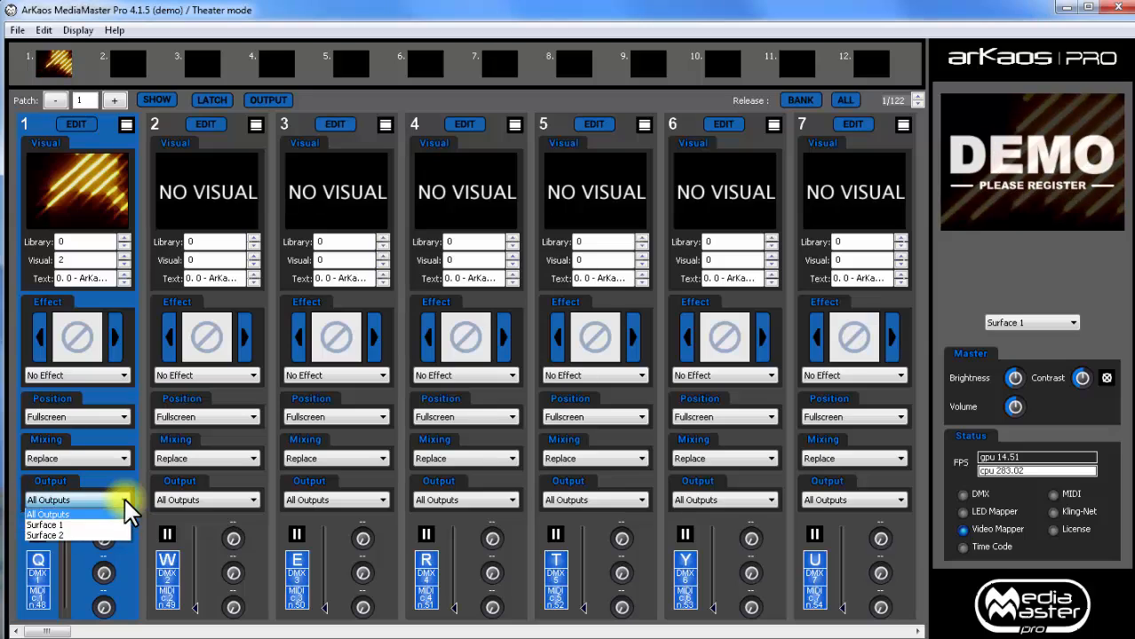
click(87, 526)
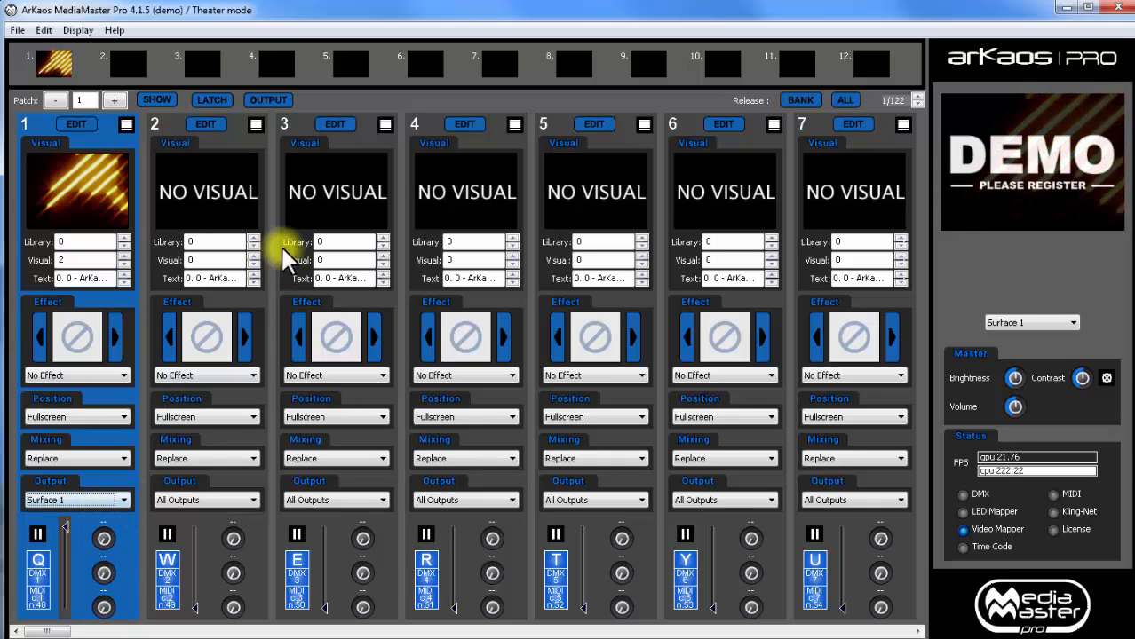
Create an output group named "both" that contains Surface 1 and Surface 2.
click(267, 99)
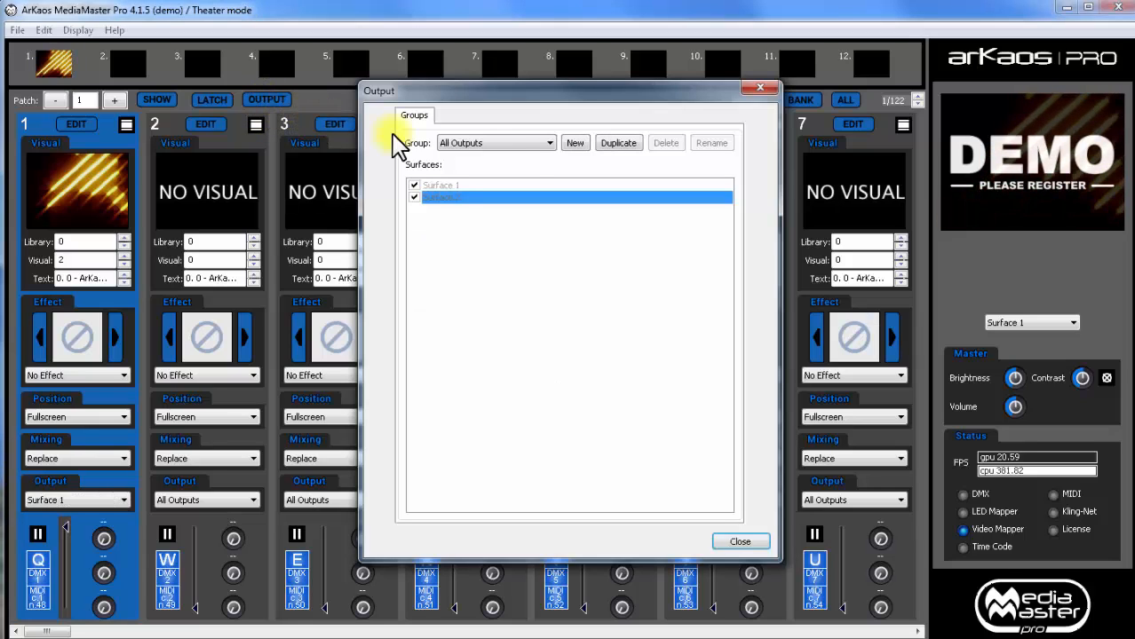
click(575, 145)
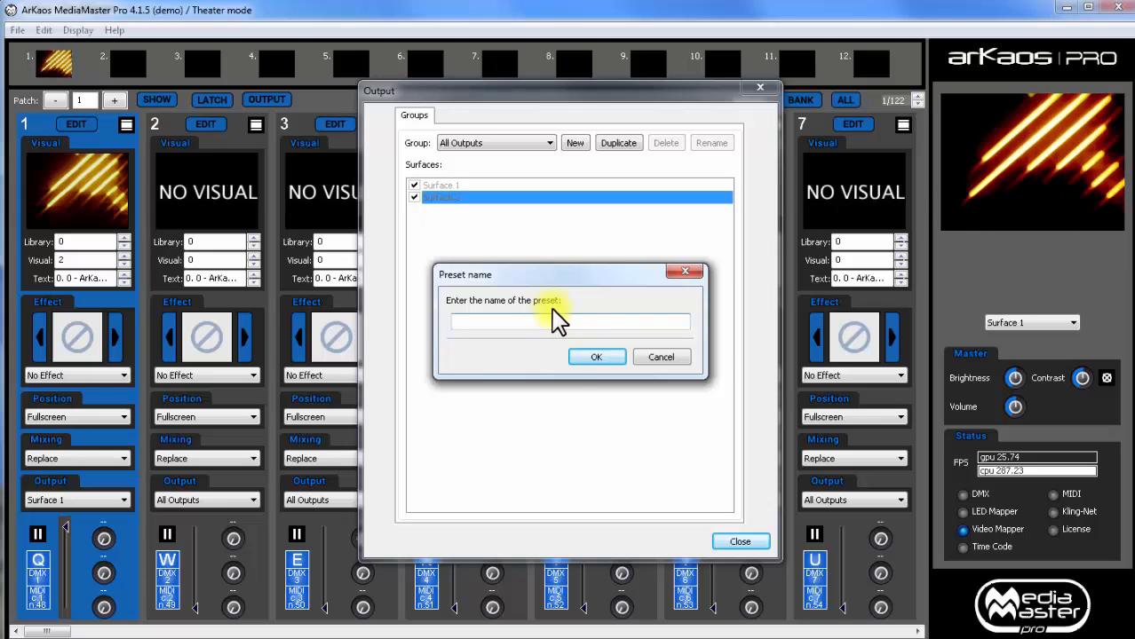
text(both)
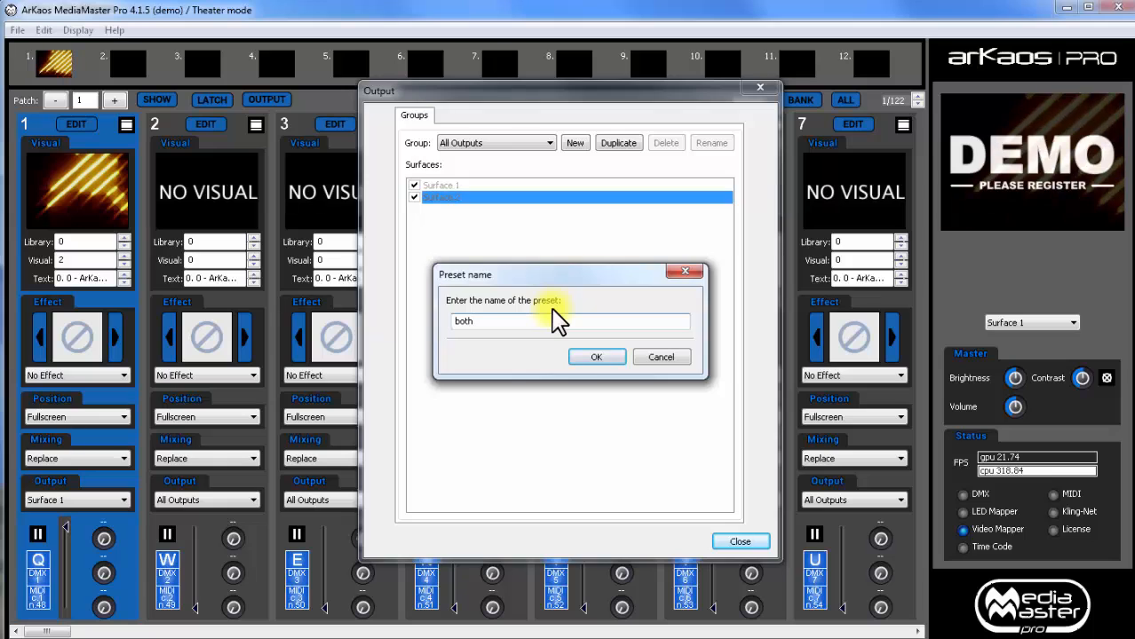
key(Return)
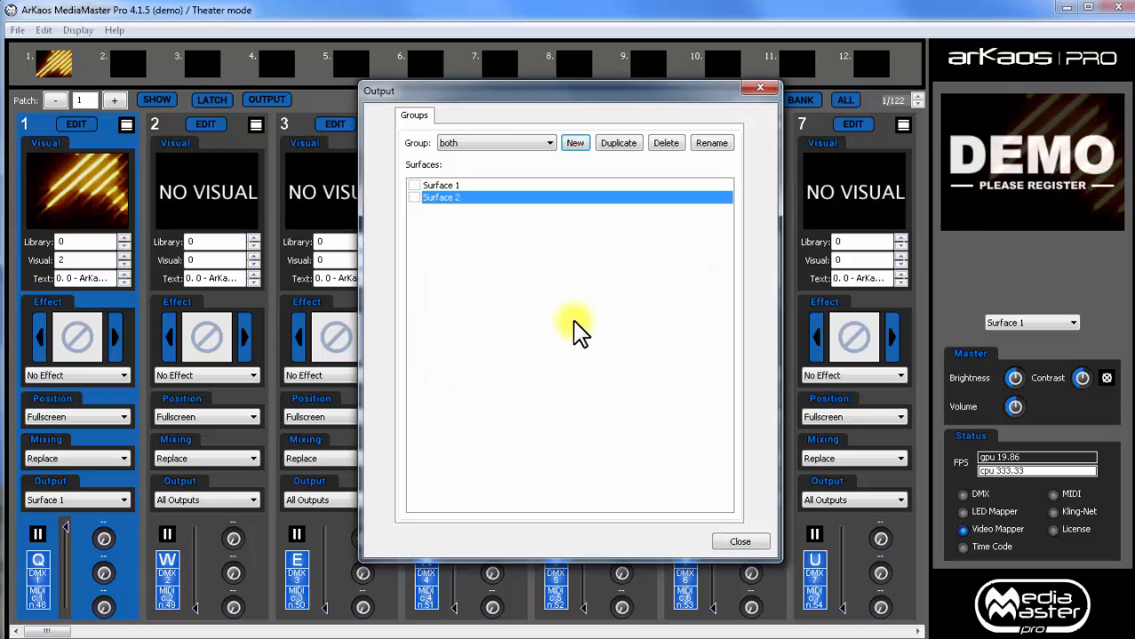
click(415, 197)
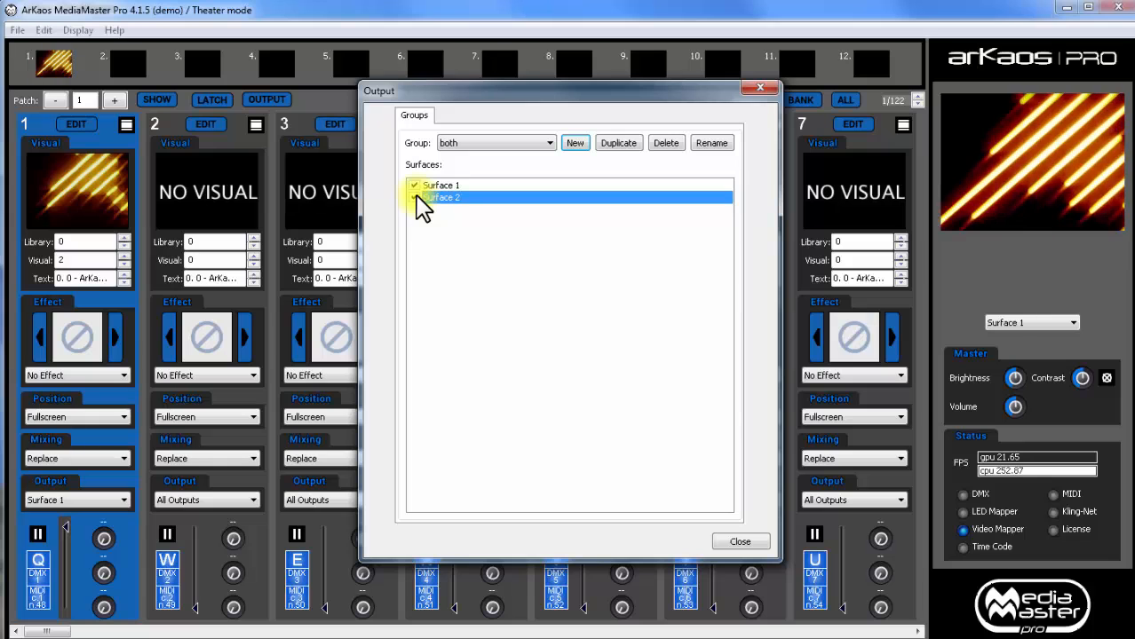
click(741, 542)
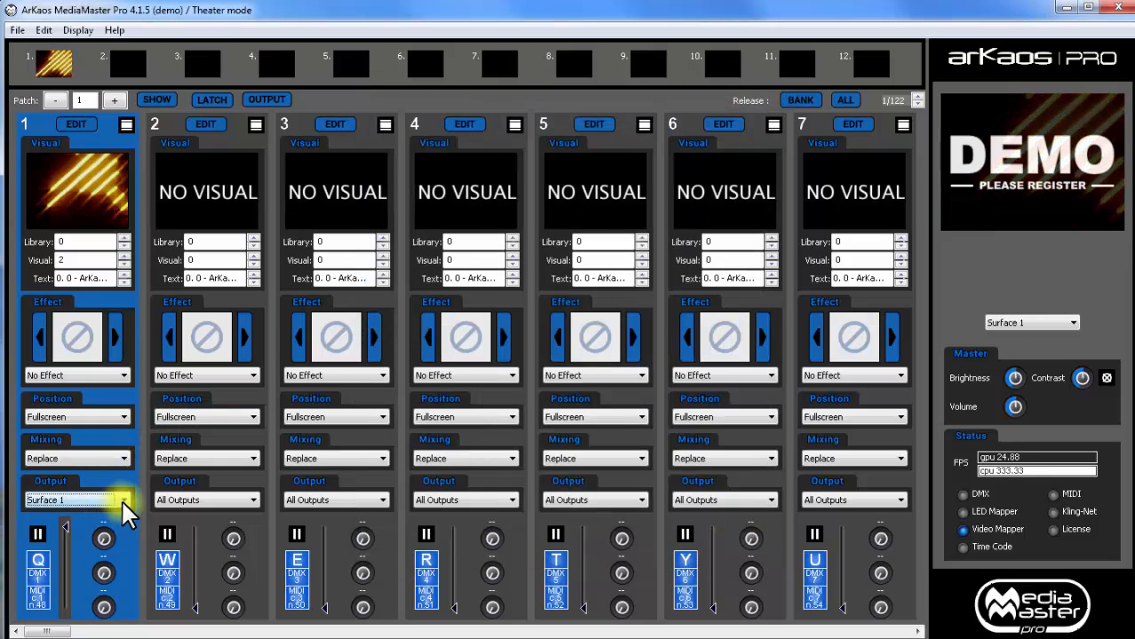
Route the output of layer 1 to the "both" group.
click(122, 499)
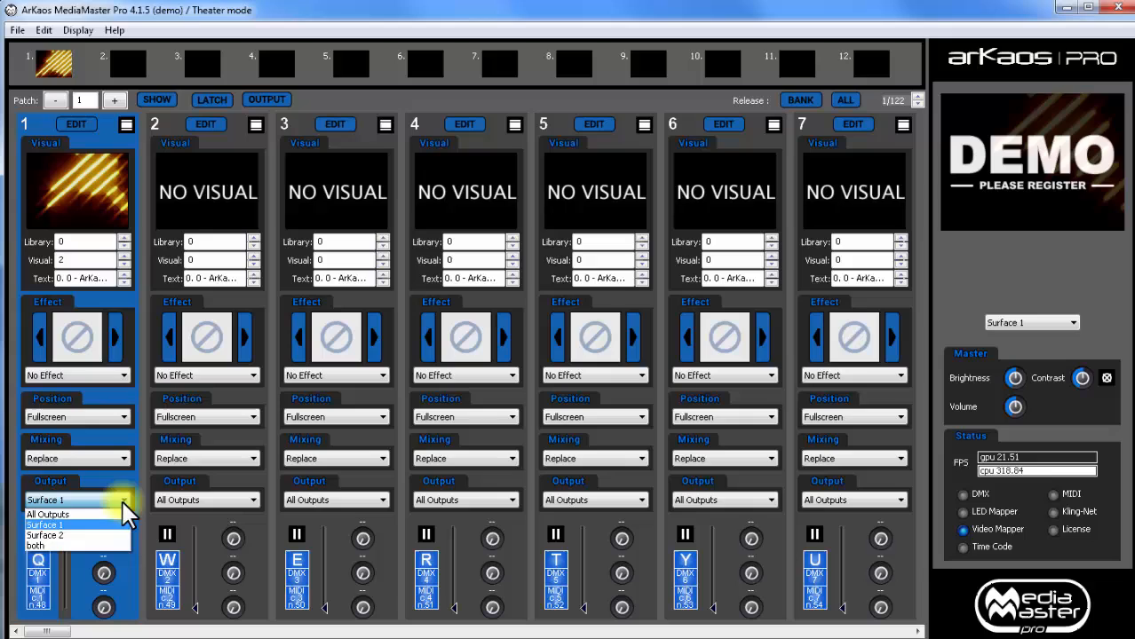
click(49, 543)
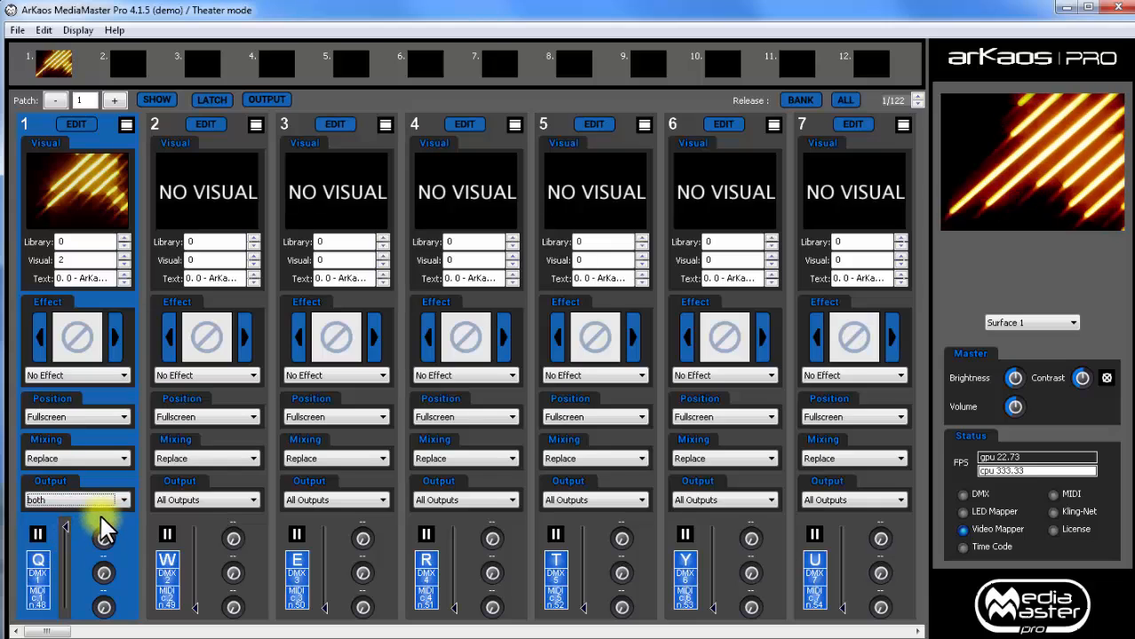
click(122, 500)
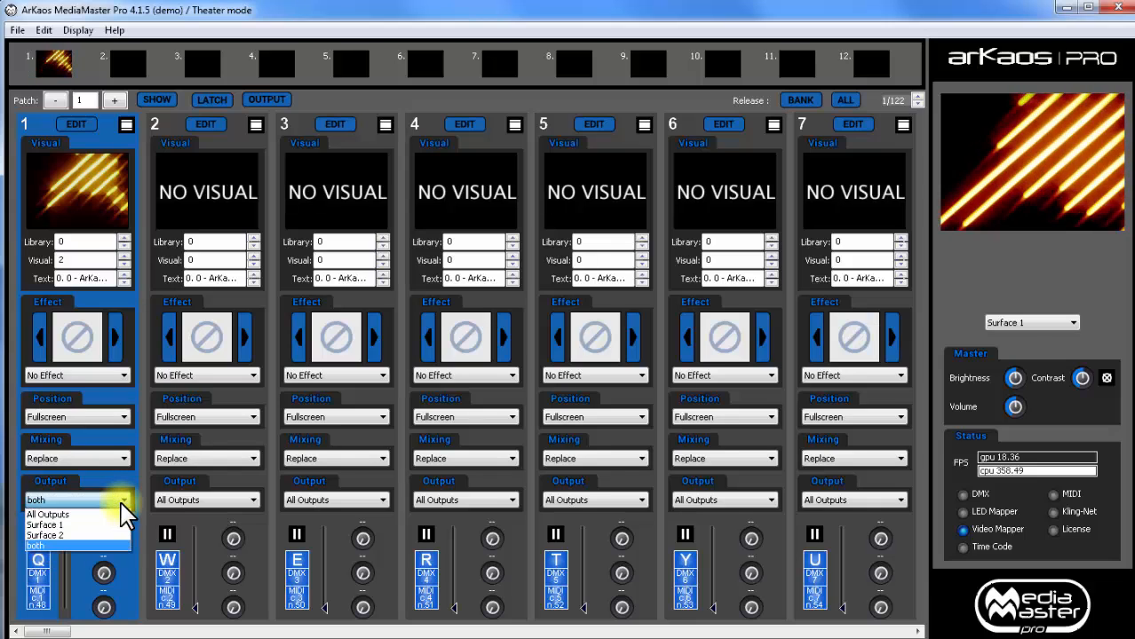
click(119, 499)
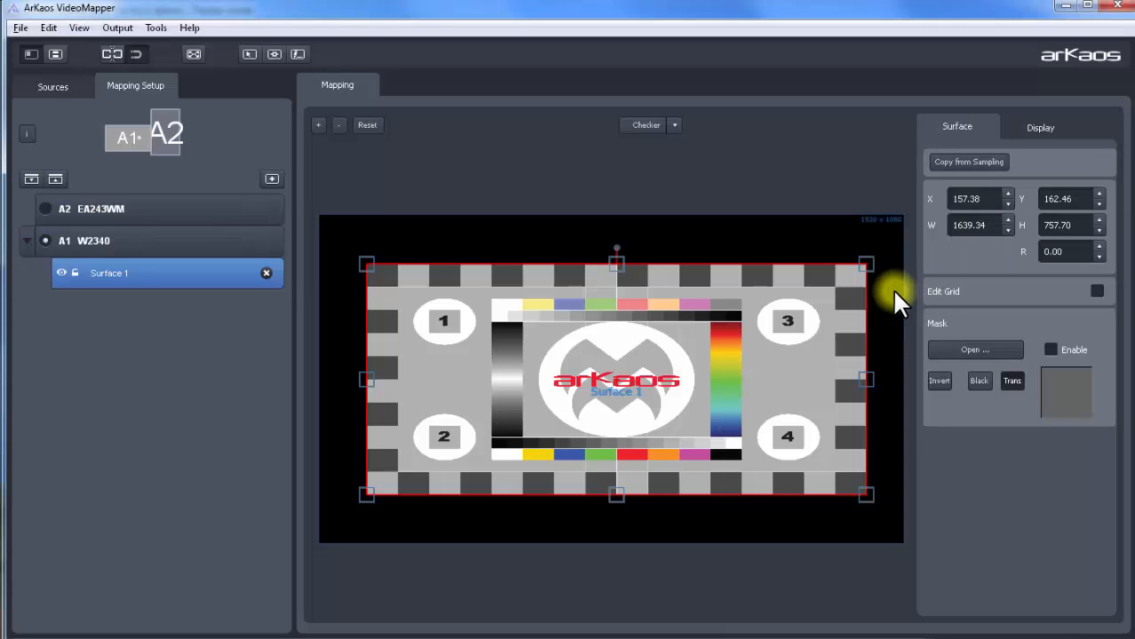
Enable the mask on Surface 1 and load 004_ellipse_smooth from the 255_Masks library folder.
click(1051, 349)
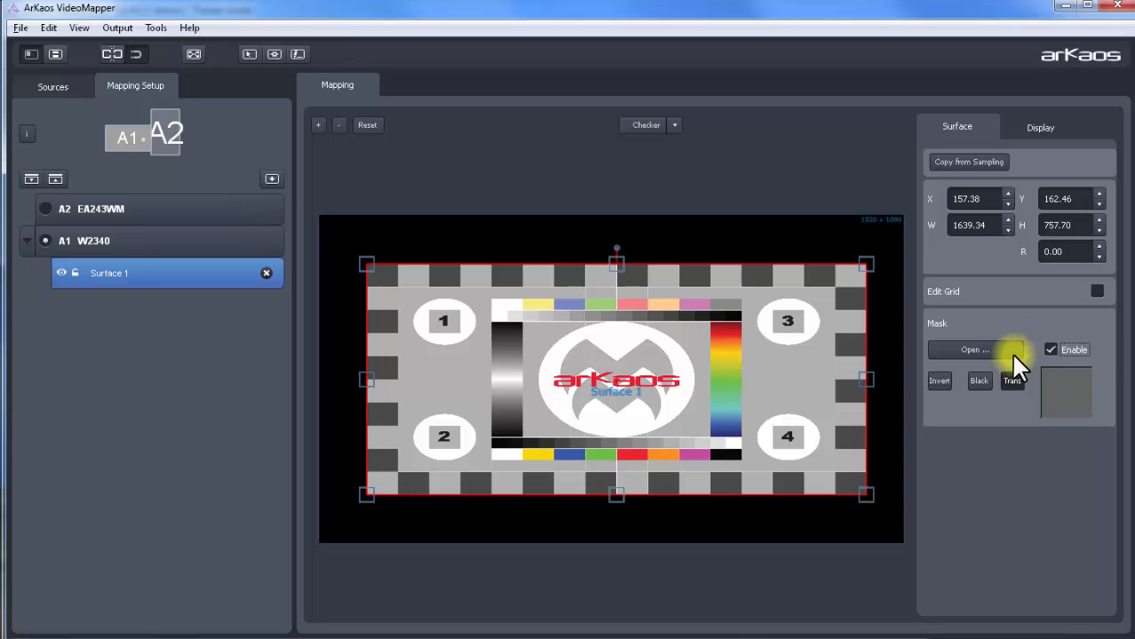
click(968, 347)
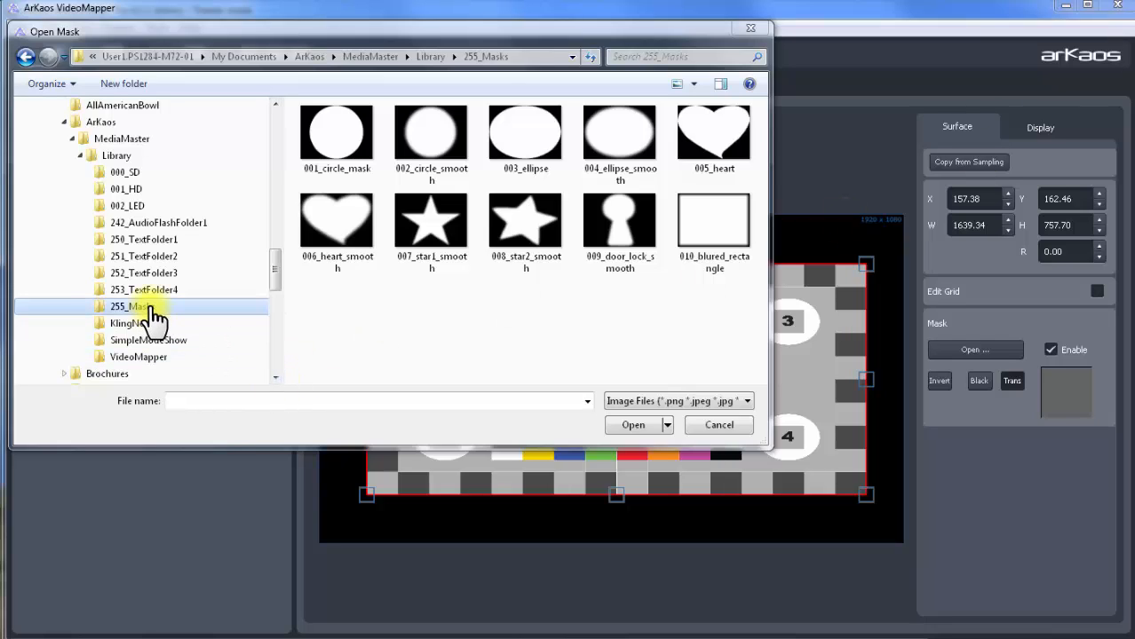
click(628, 426)
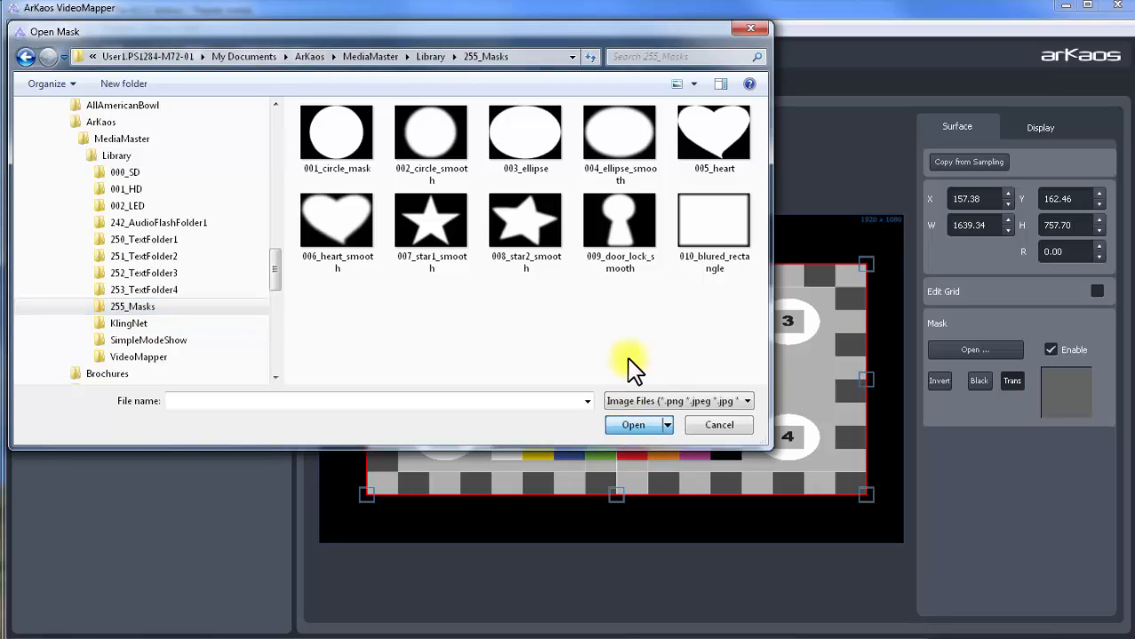
click(646, 150)
click(636, 426)
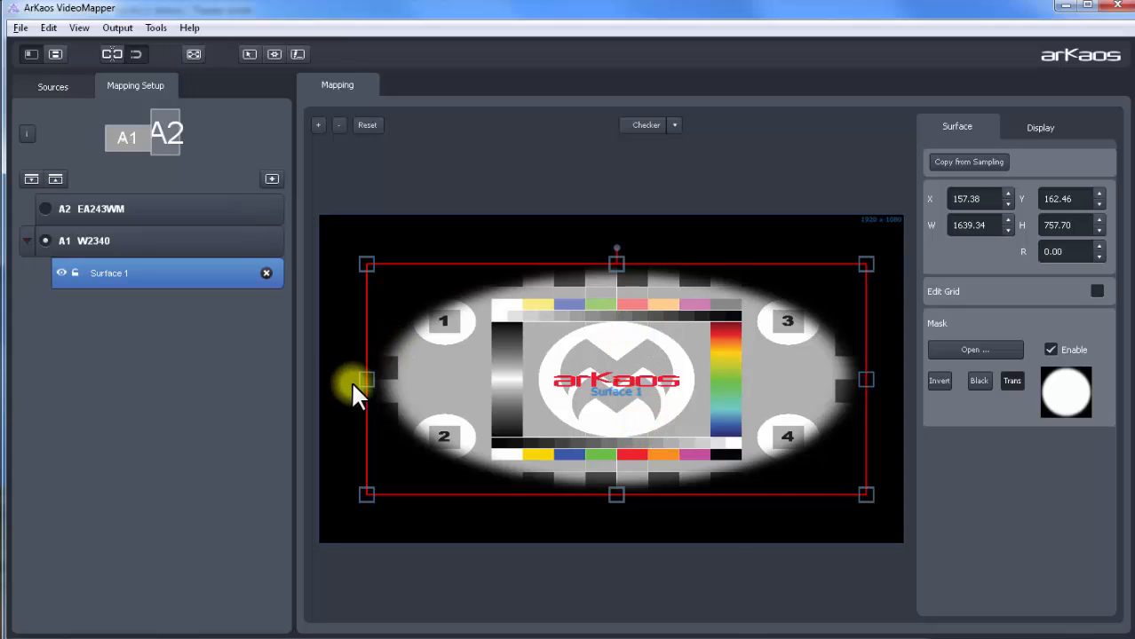
Try the Black and Invert options on the ellipse mask of Surface 1.
click(974, 380)
click(939, 380)
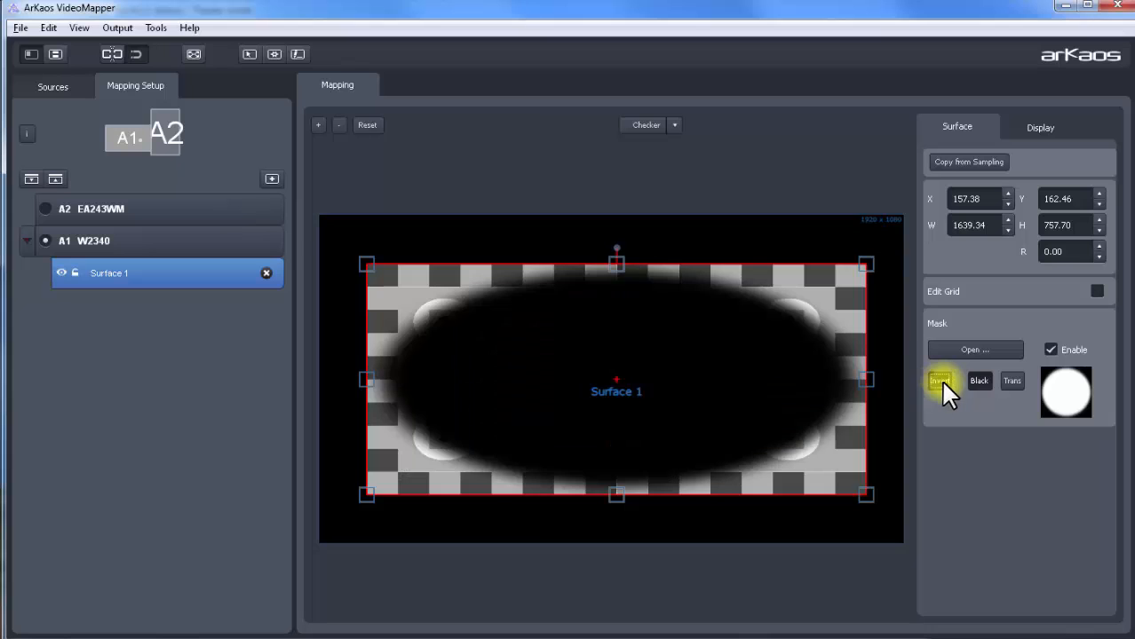
click(977, 381)
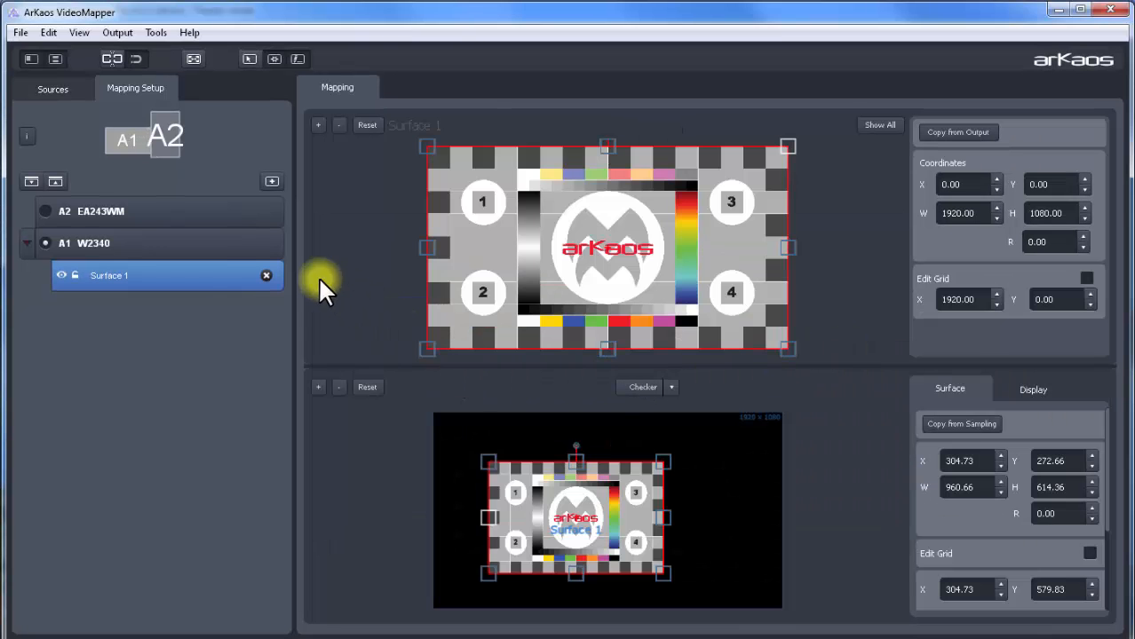
Add a second surface to display A1 and place the two surfaces side by side, with Surface 1 at about X 0, Y 198.
click(248, 240)
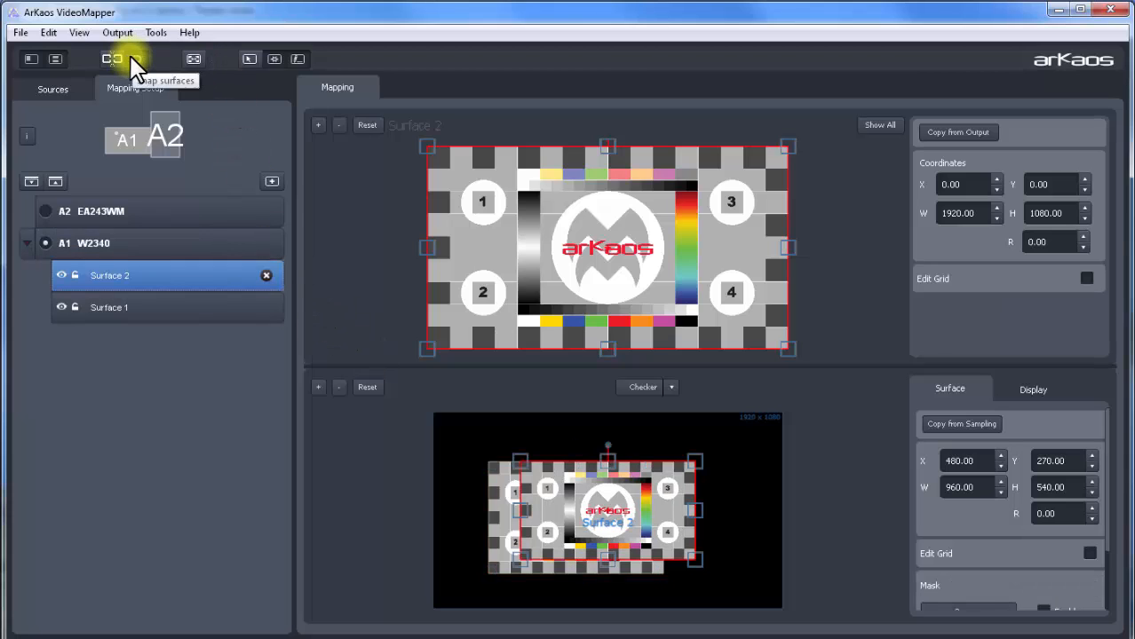
click(164, 306)
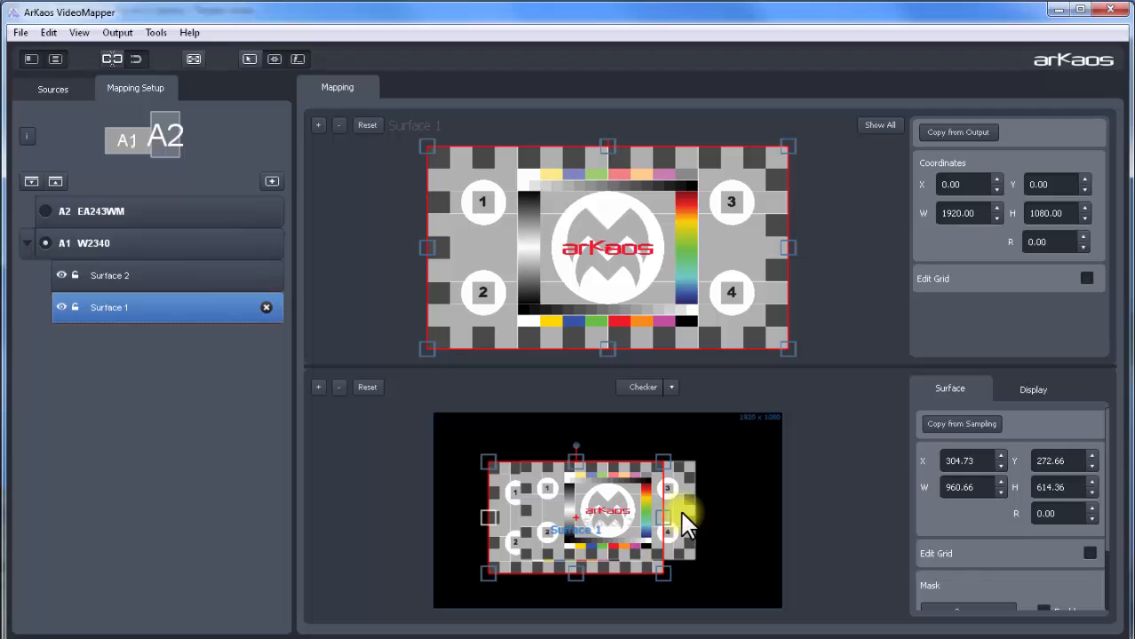
drag(688, 524, 746, 506)
drag(550, 506, 457, 506)
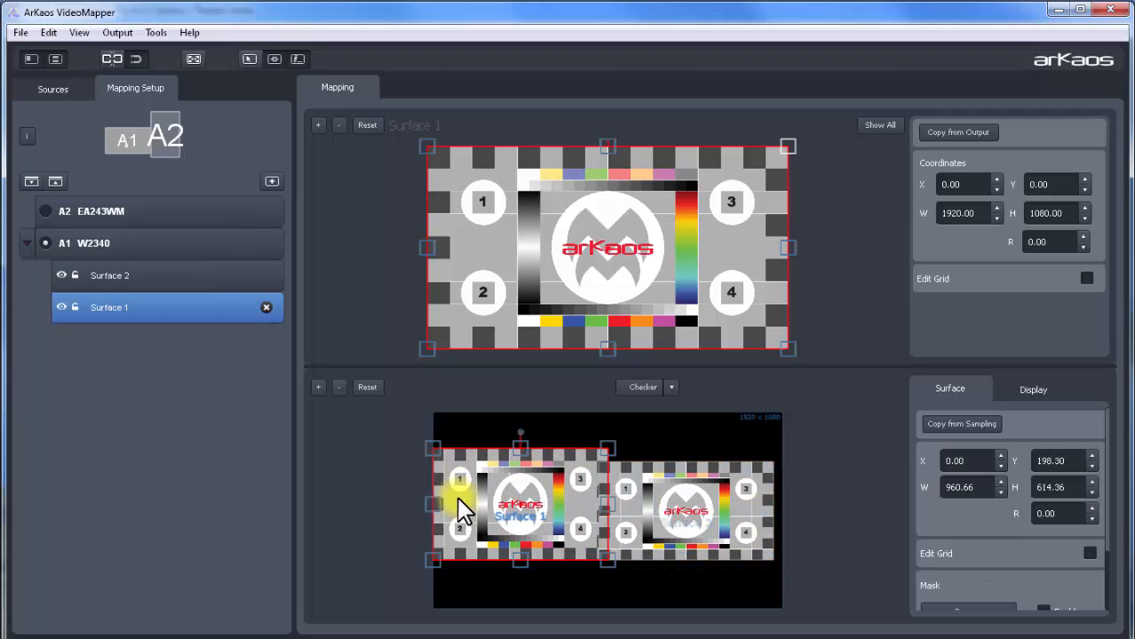
Shrink Surface 1 to about 605 by 448 and position it beside Surface 2 at about X 290, Y 277.
drag(606, 448, 545, 486)
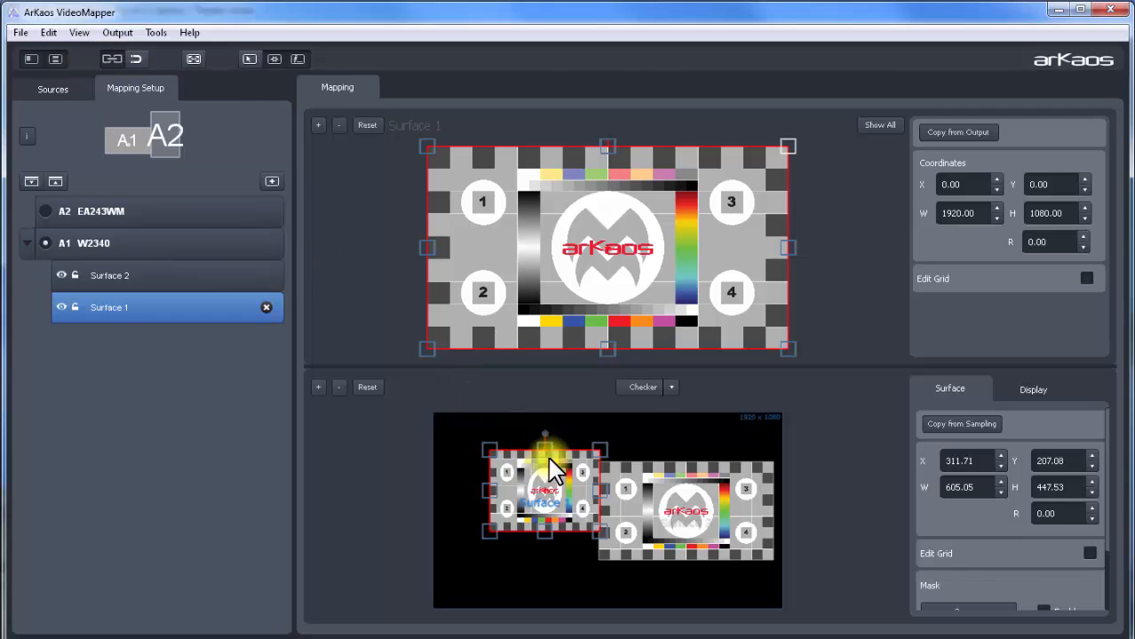
drag(551, 480, 543, 498)
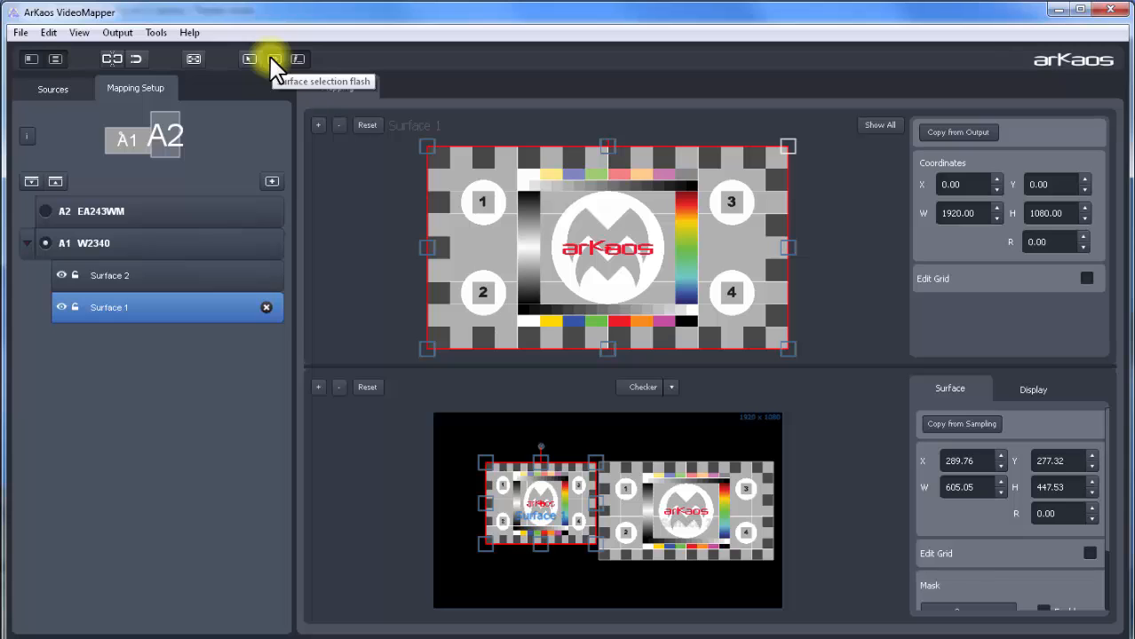
Select Surface 2 and Surface 1 alternately to check the surface selection flash on the output.
click(677, 519)
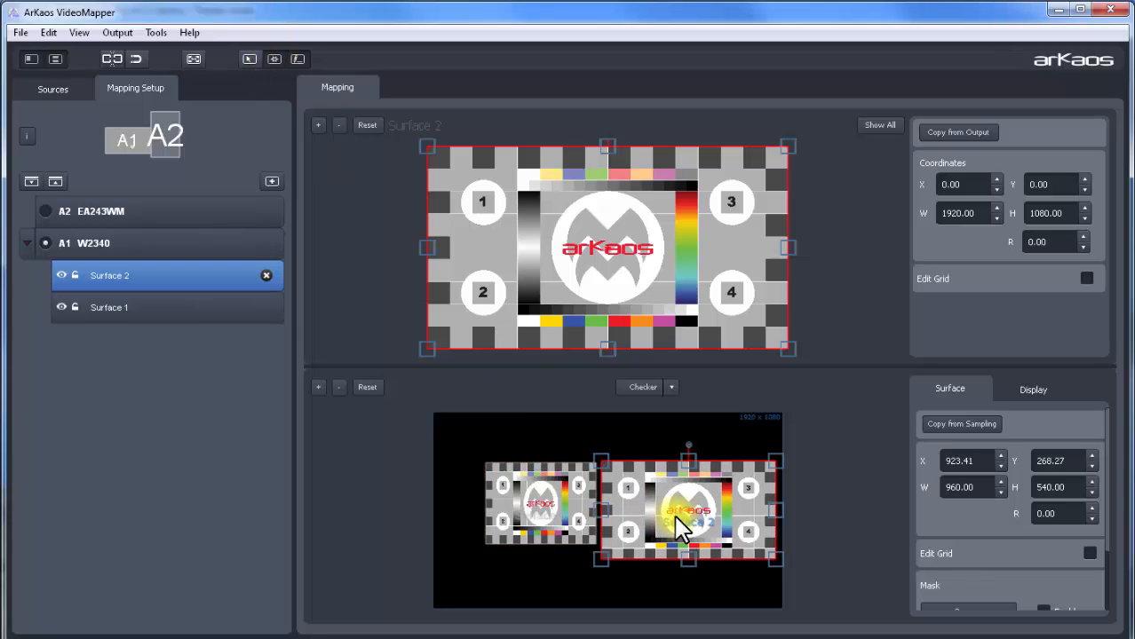
click(182, 307)
click(166, 276)
click(174, 309)
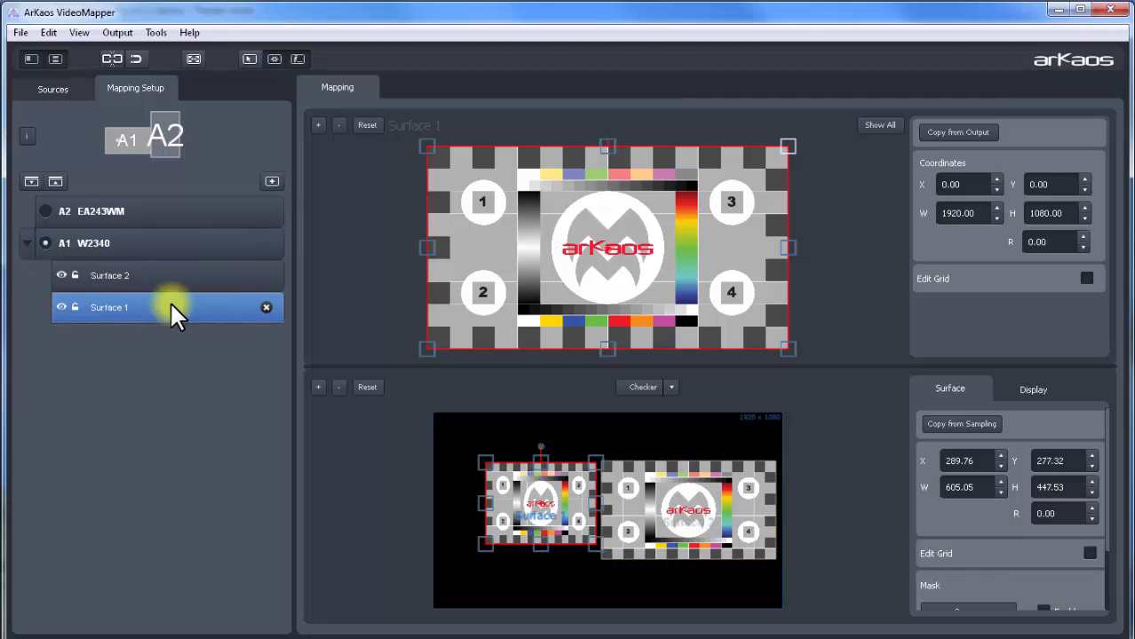
click(172, 283)
click(169, 306)
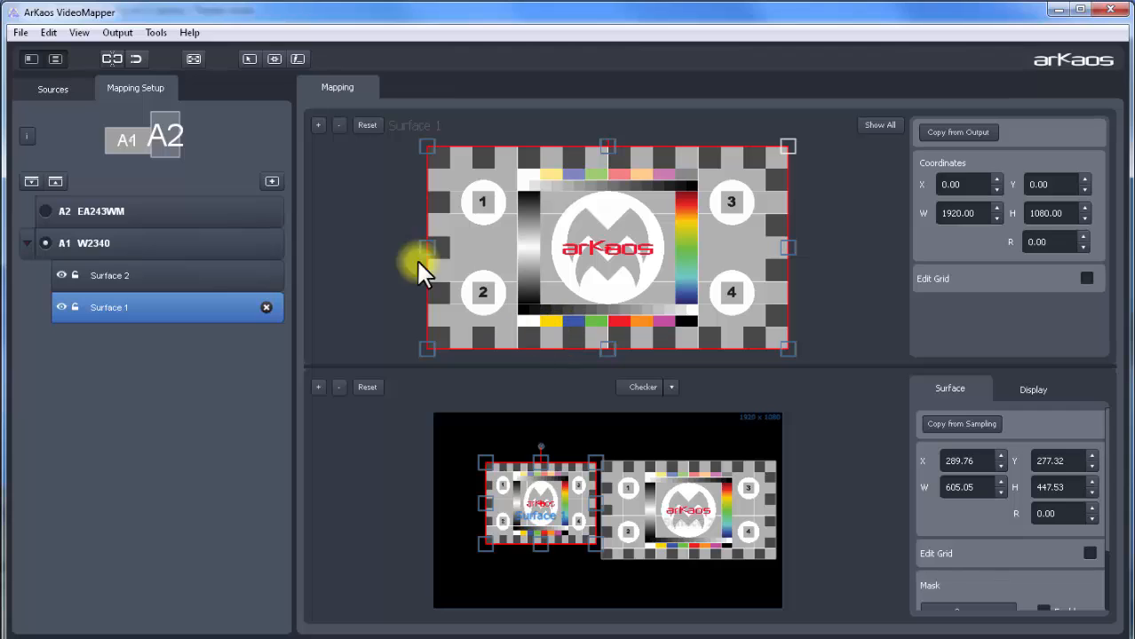
Use MediaMaster as the mapping source in place of the test card.
click(52, 89)
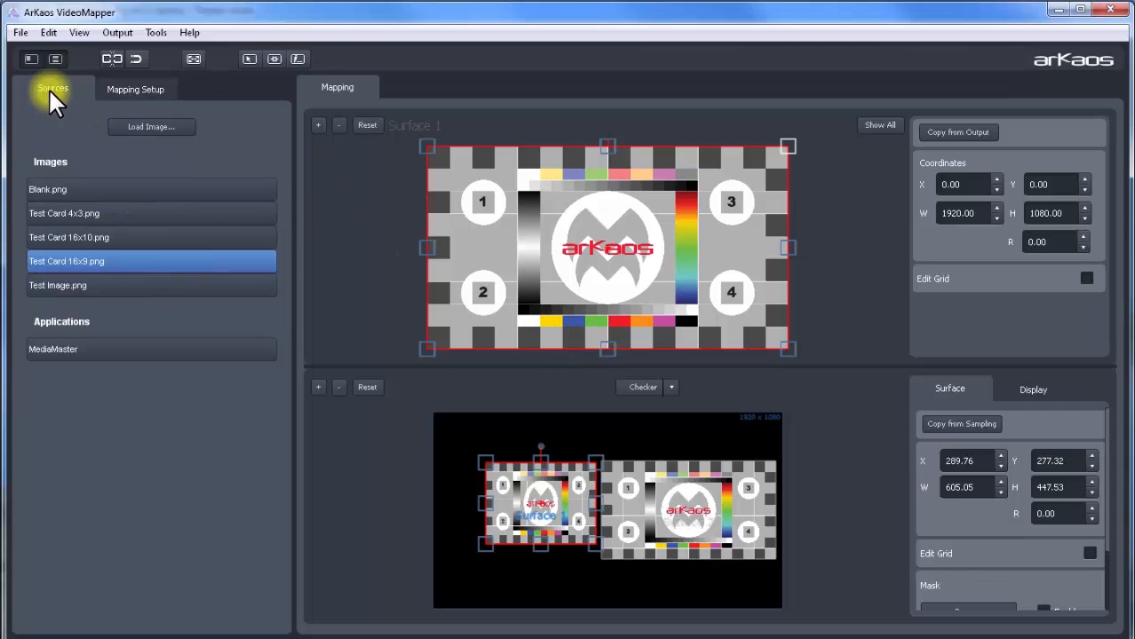
click(87, 351)
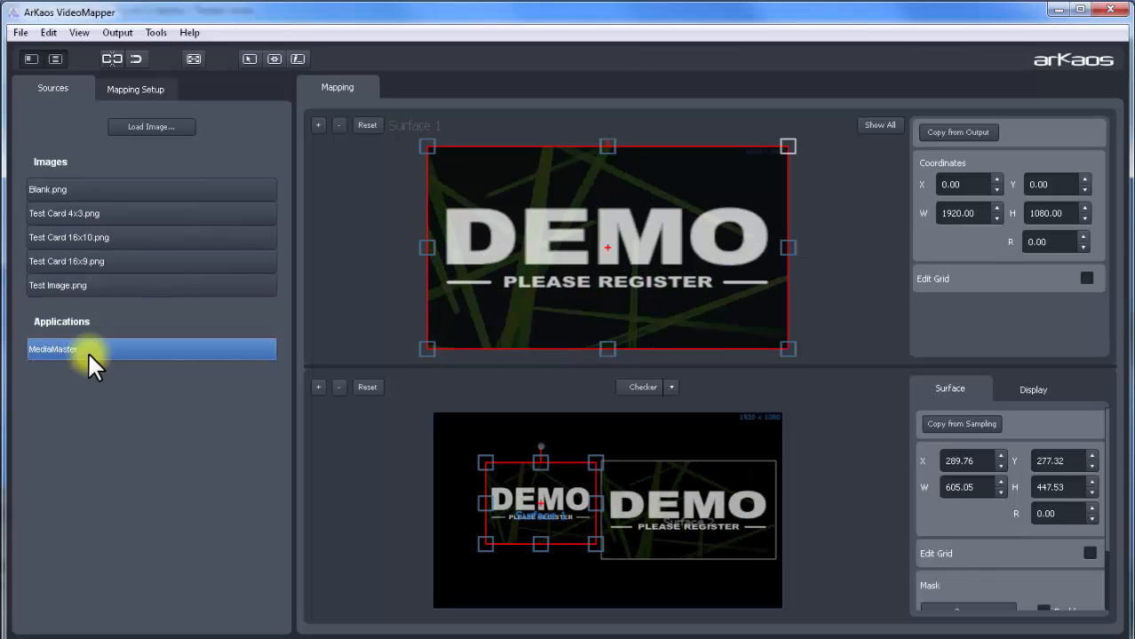